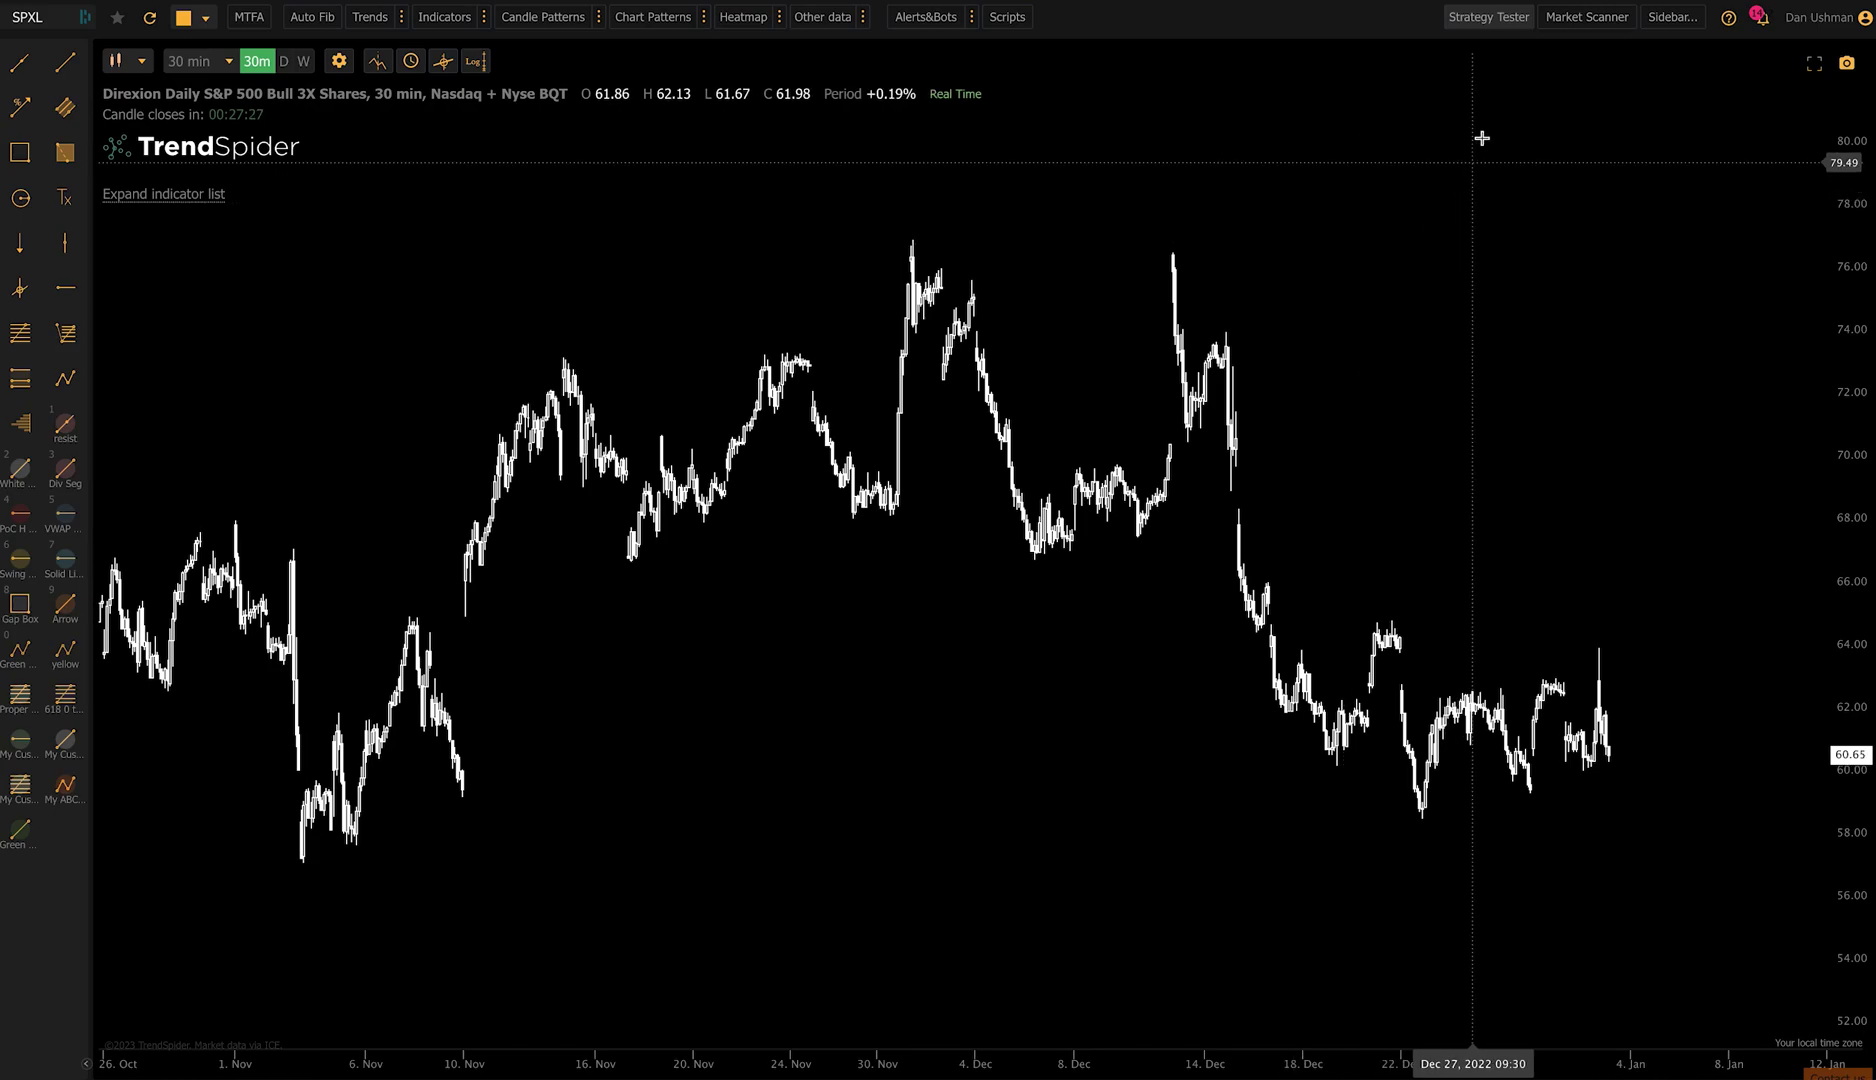
# - Open the Strategy Tester, maximize it and switch it to full screen
pyautogui.click(1487, 22)
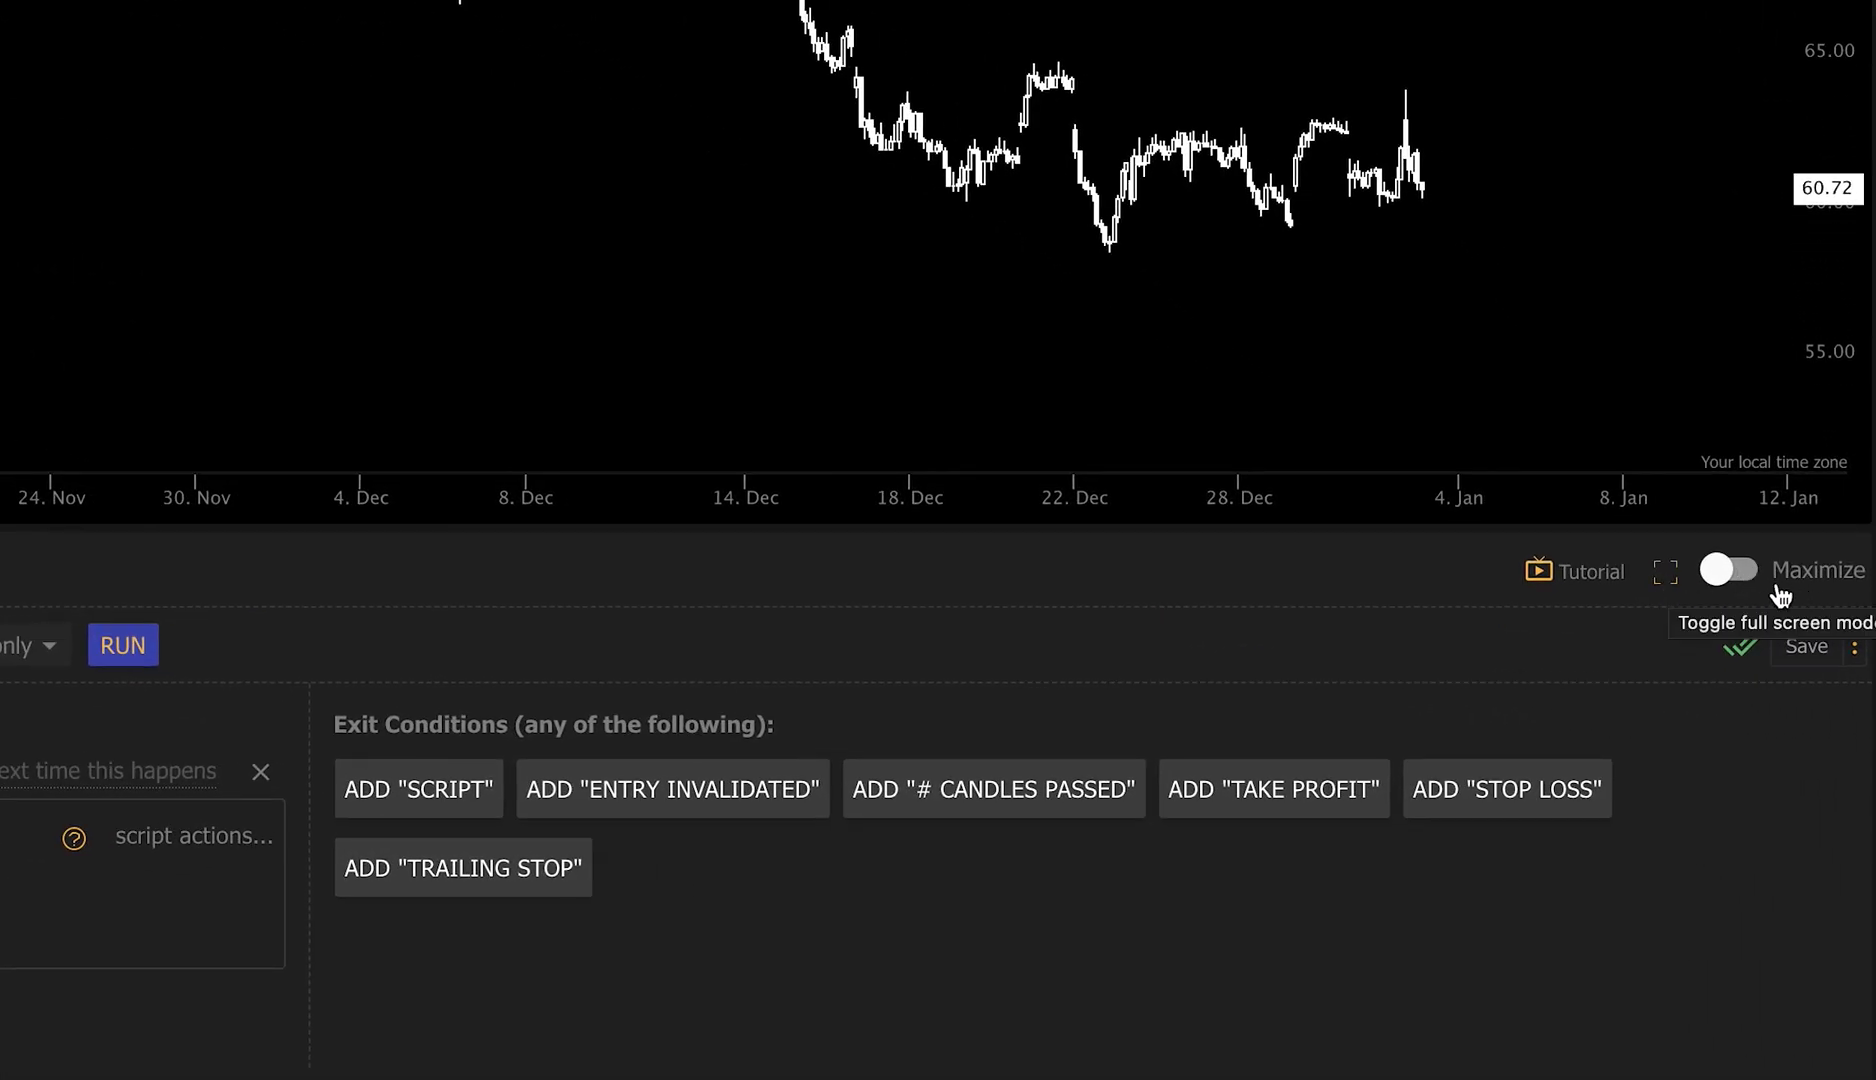
pyautogui.click(1740, 570)
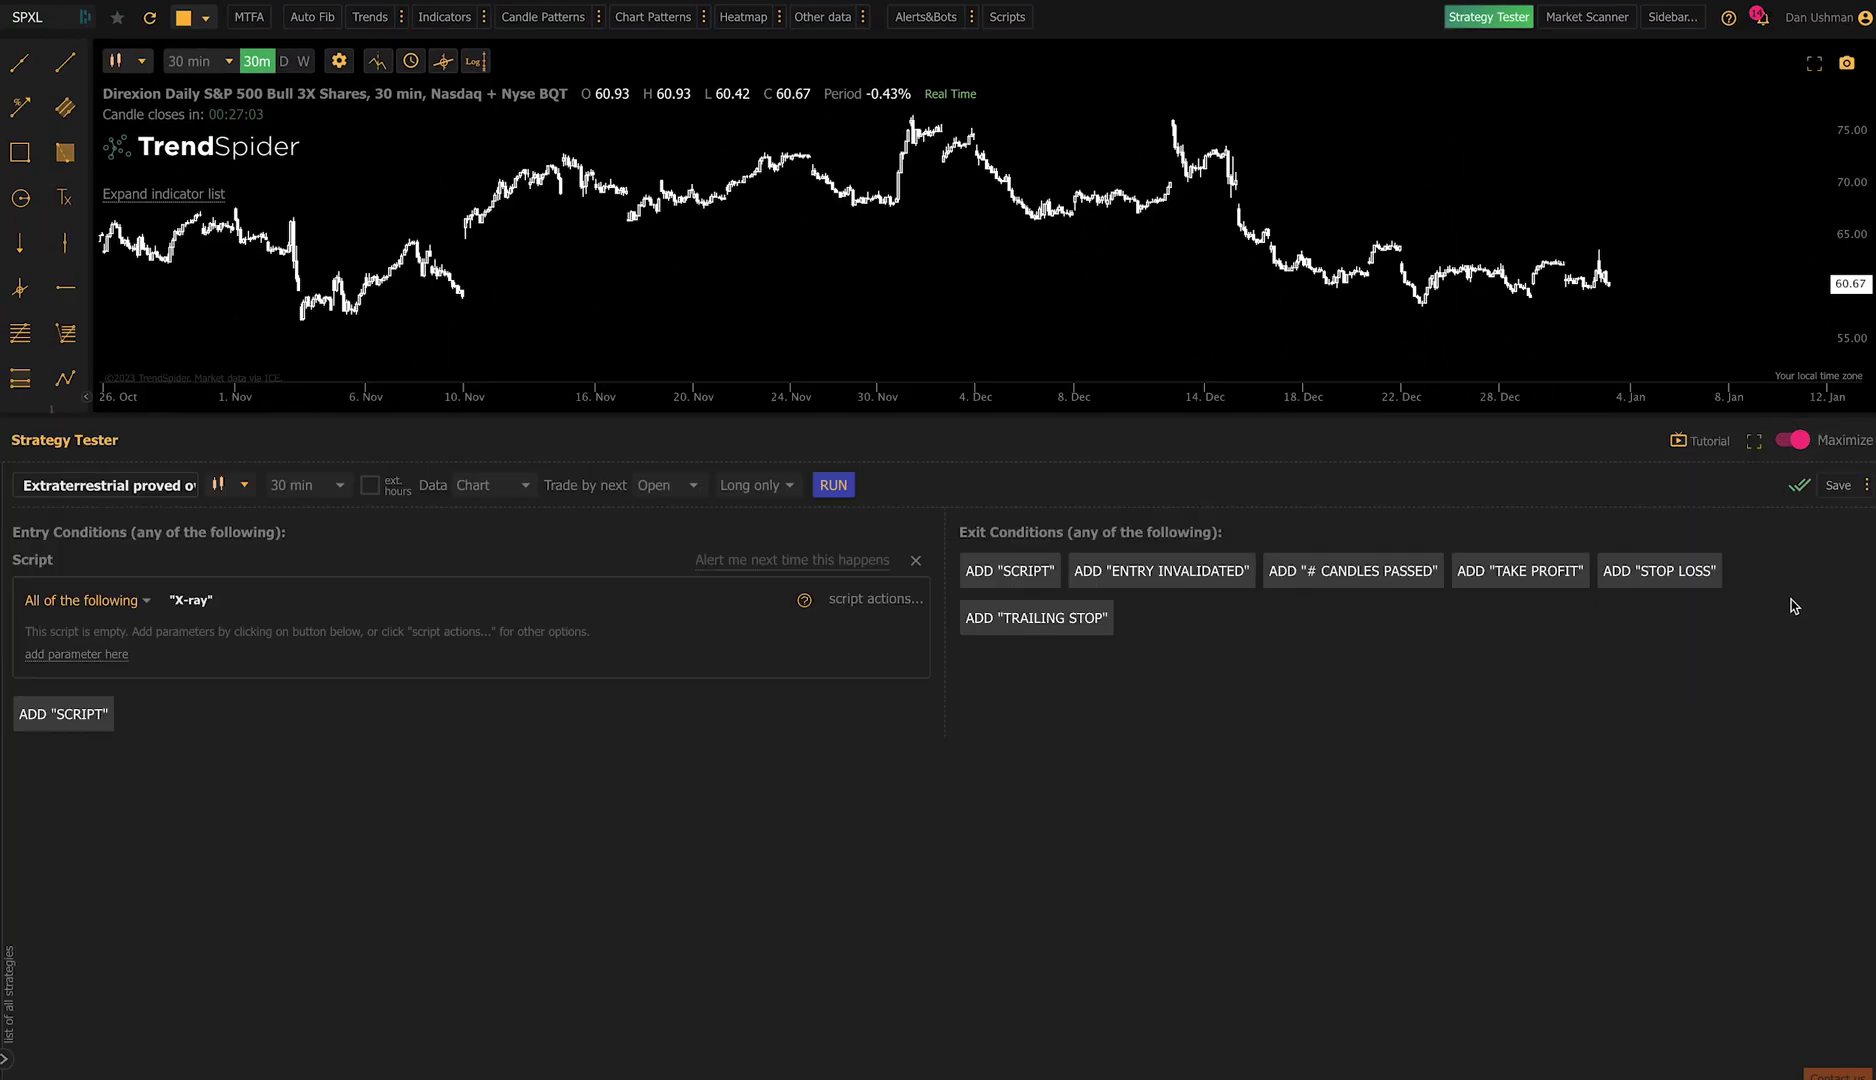
pyautogui.click(1754, 442)
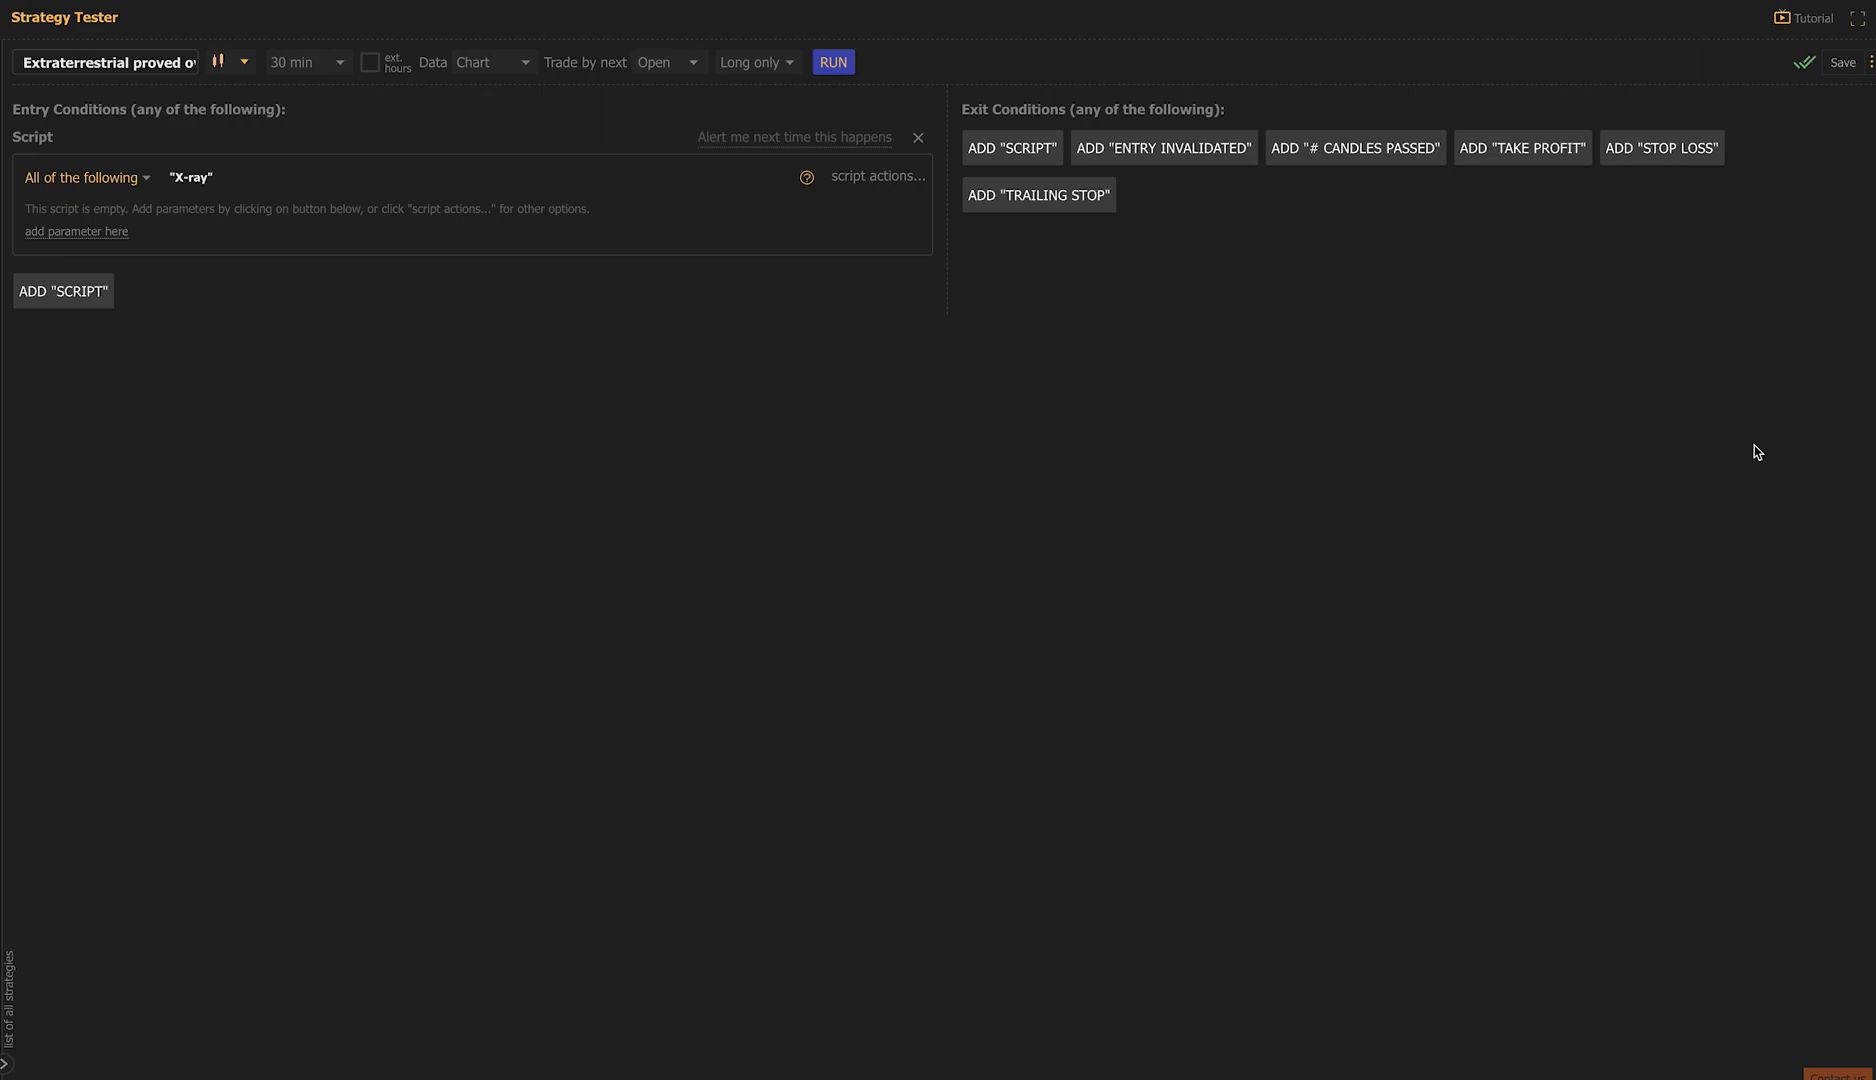
# - Load Strategy 1 with its PA Entry and Example exit scripts, then collapse the strategies sidebar
pyautogui.click(6, 1060)
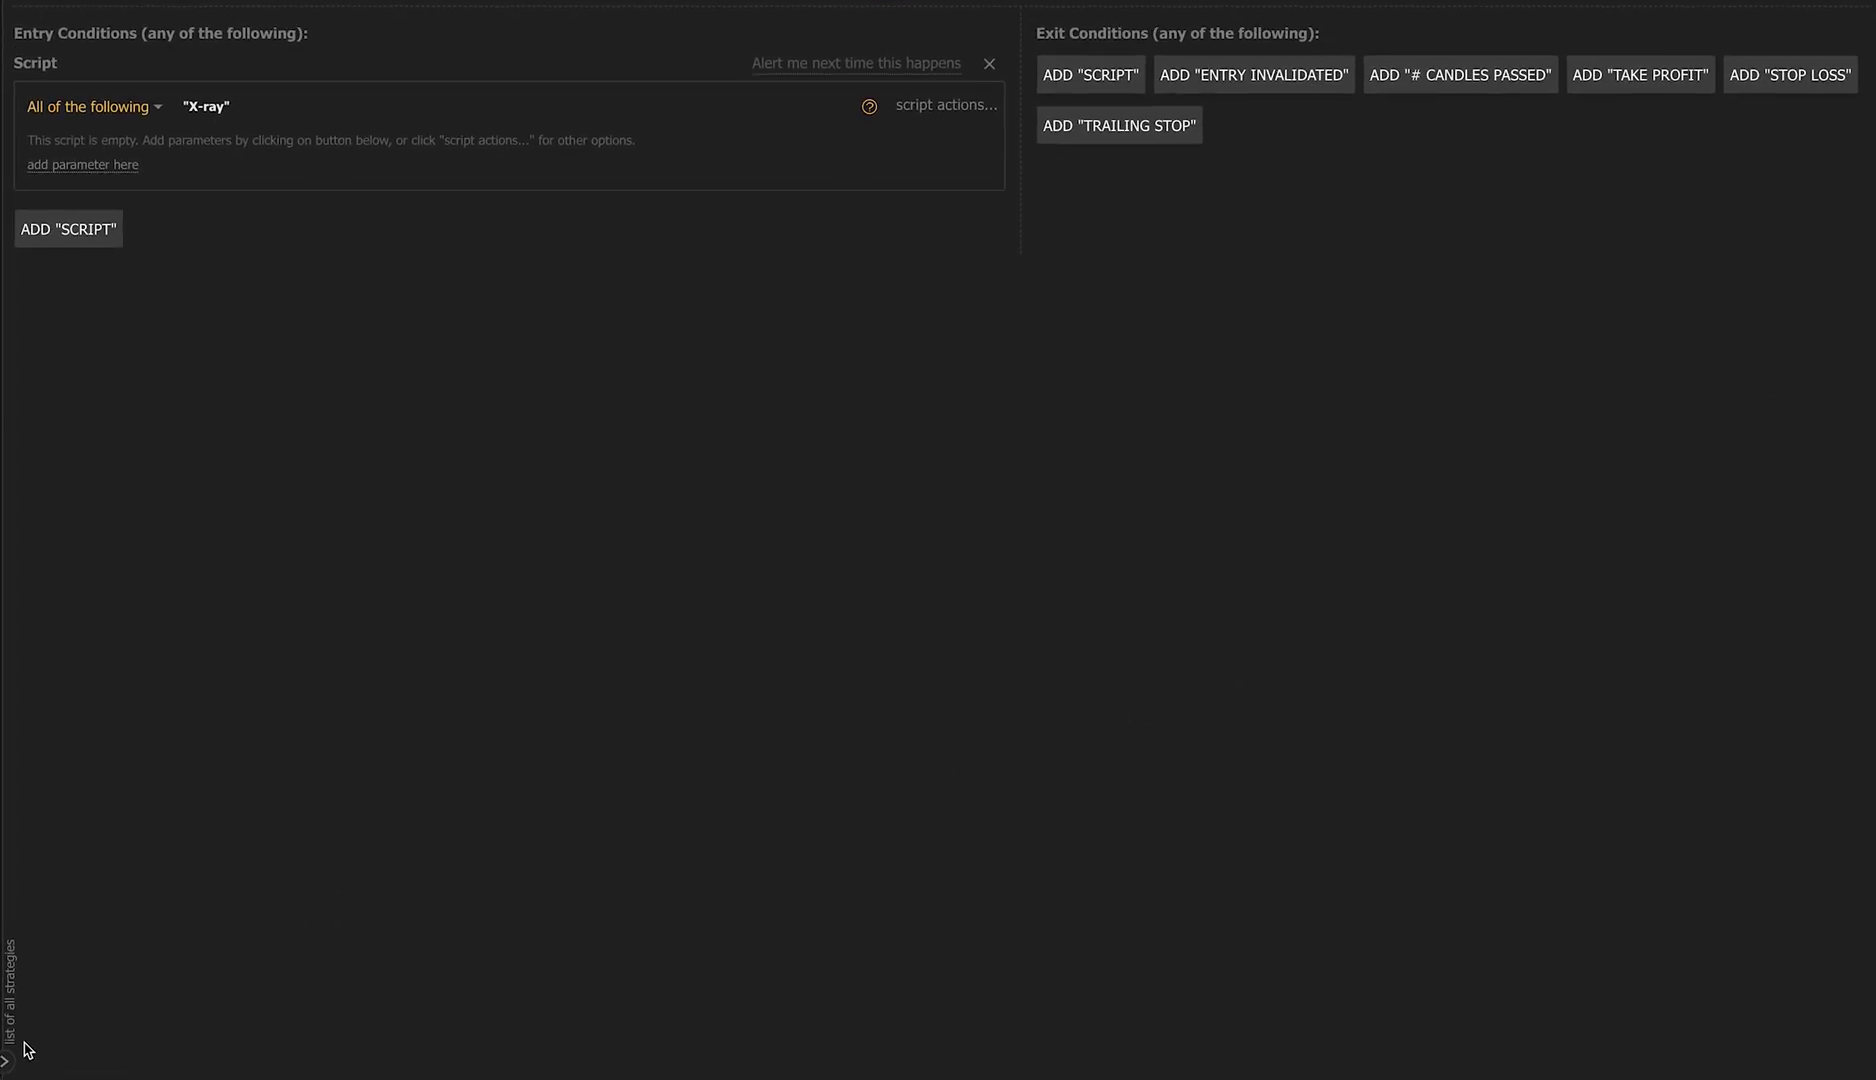
pyautogui.click(8, 1055)
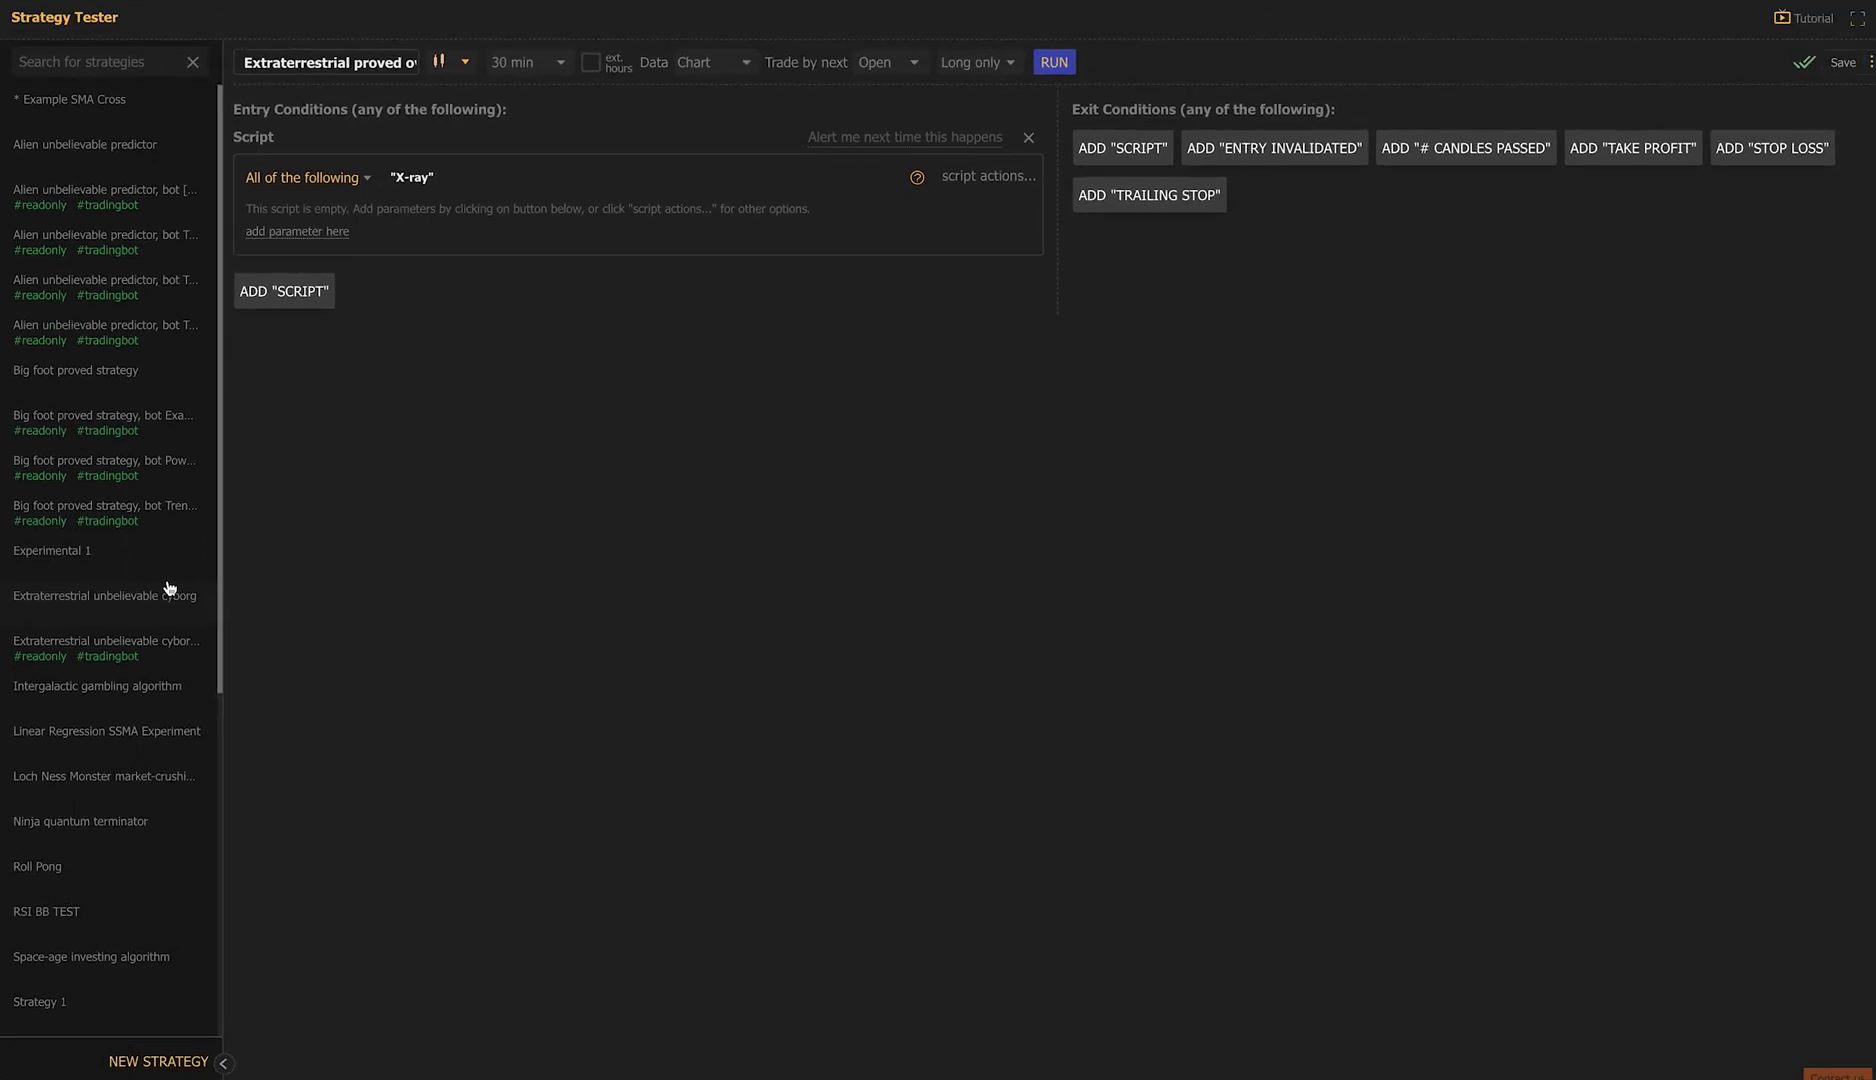
pyautogui.click(86, 1001)
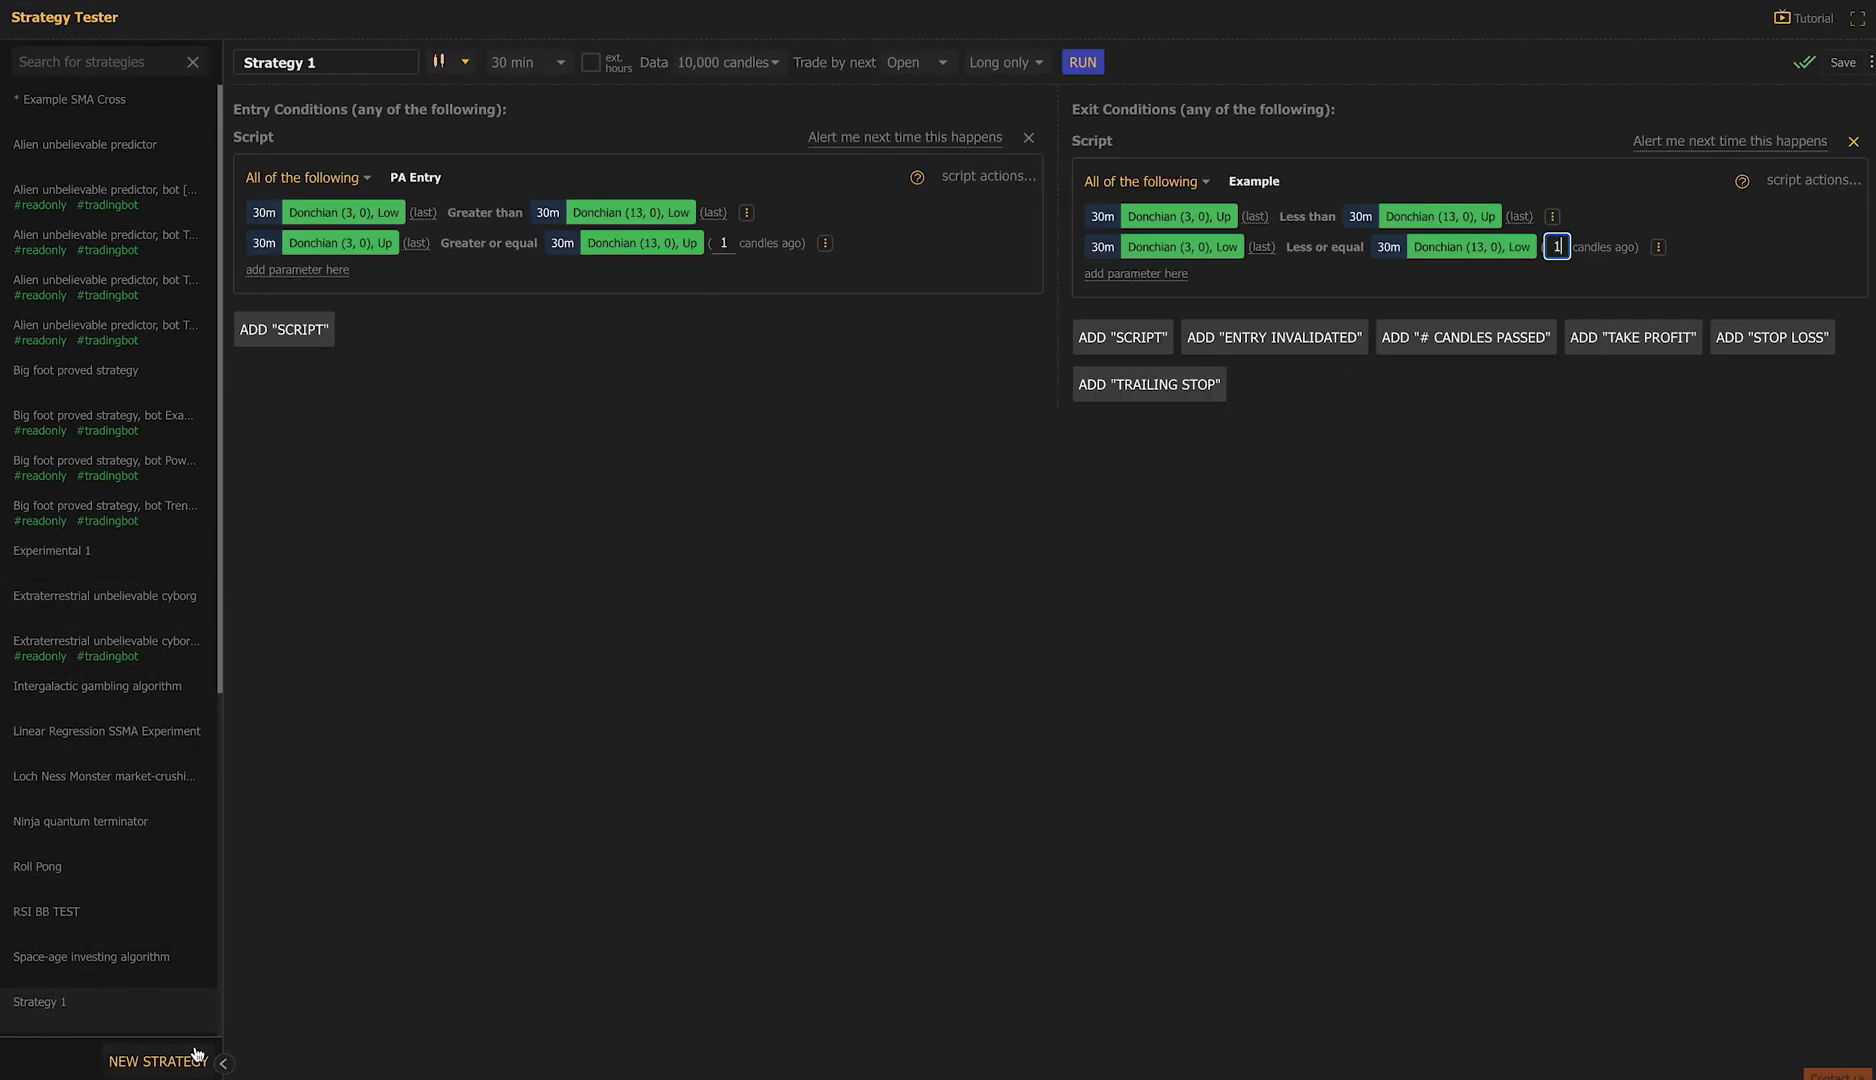
pyautogui.click(221, 1063)
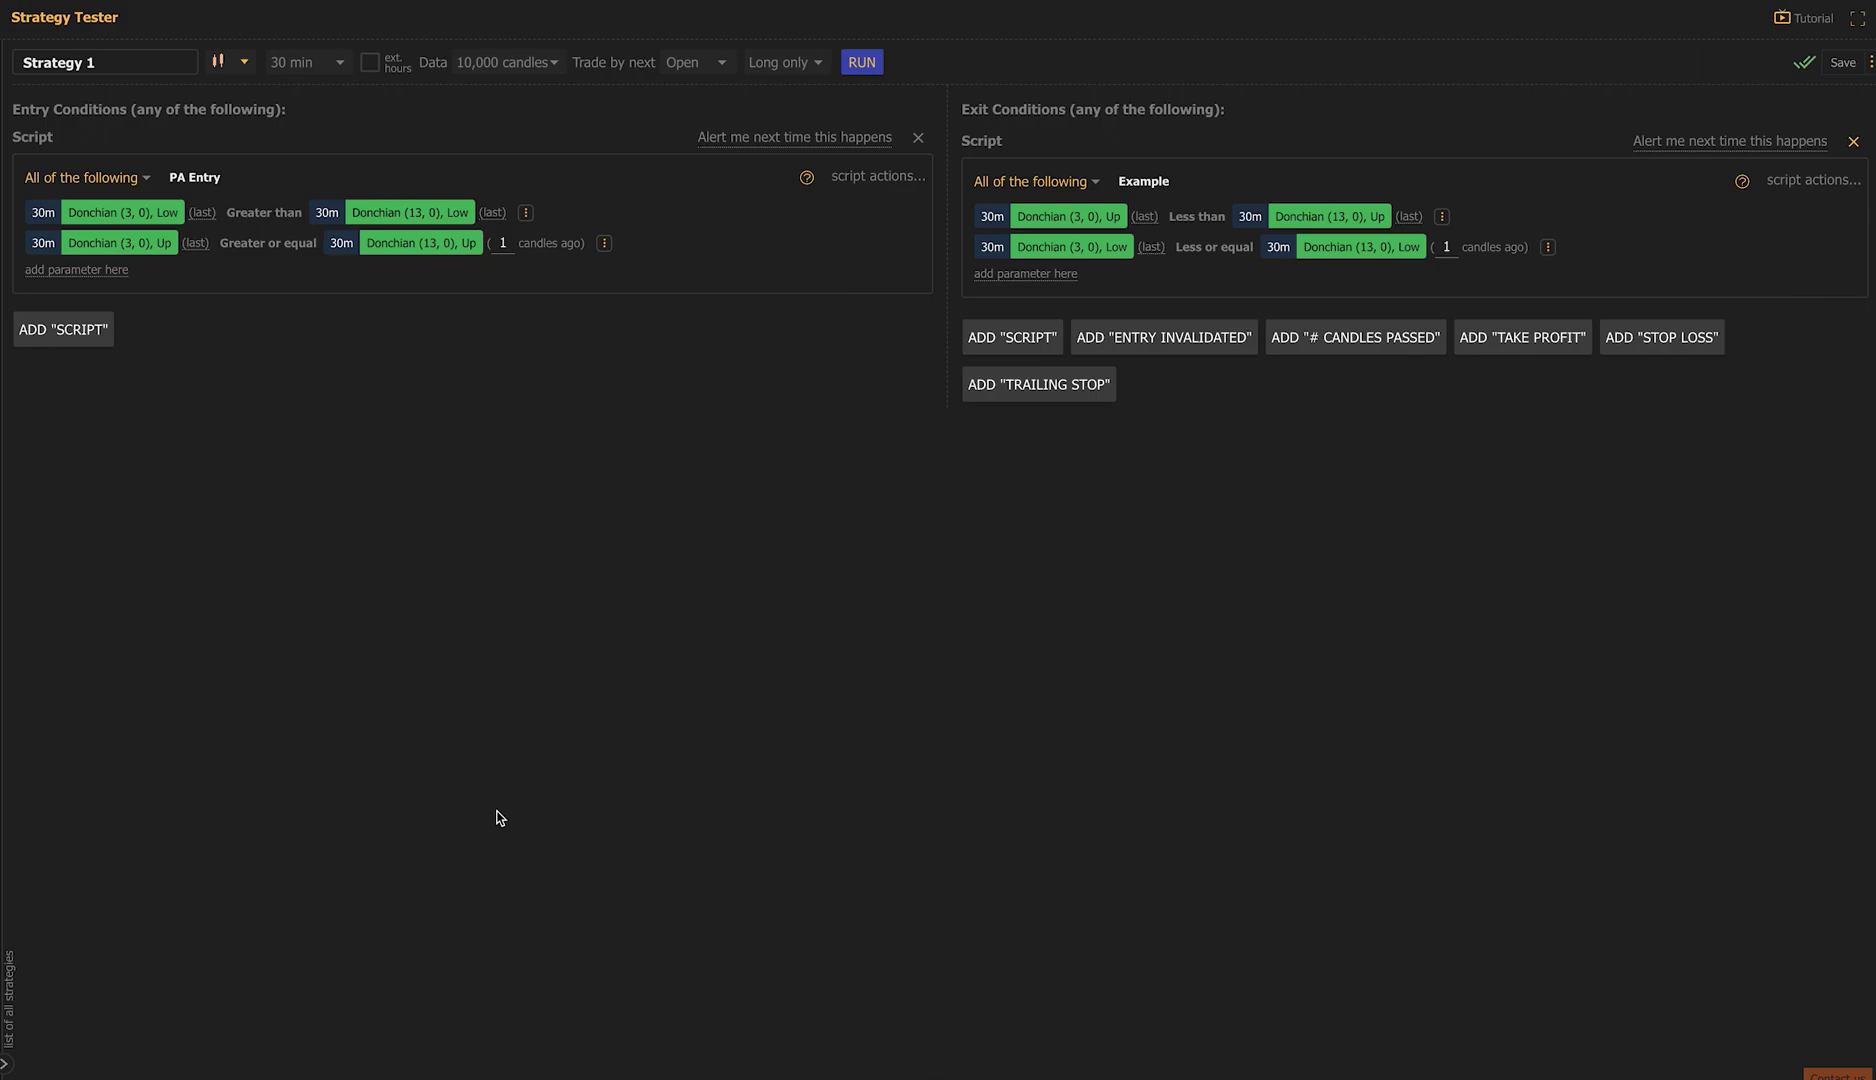
# - Run the Strategy 1 backtest, yielding 95.47% net profit versus 1.28% for SPXL
pyautogui.click(866, 62)
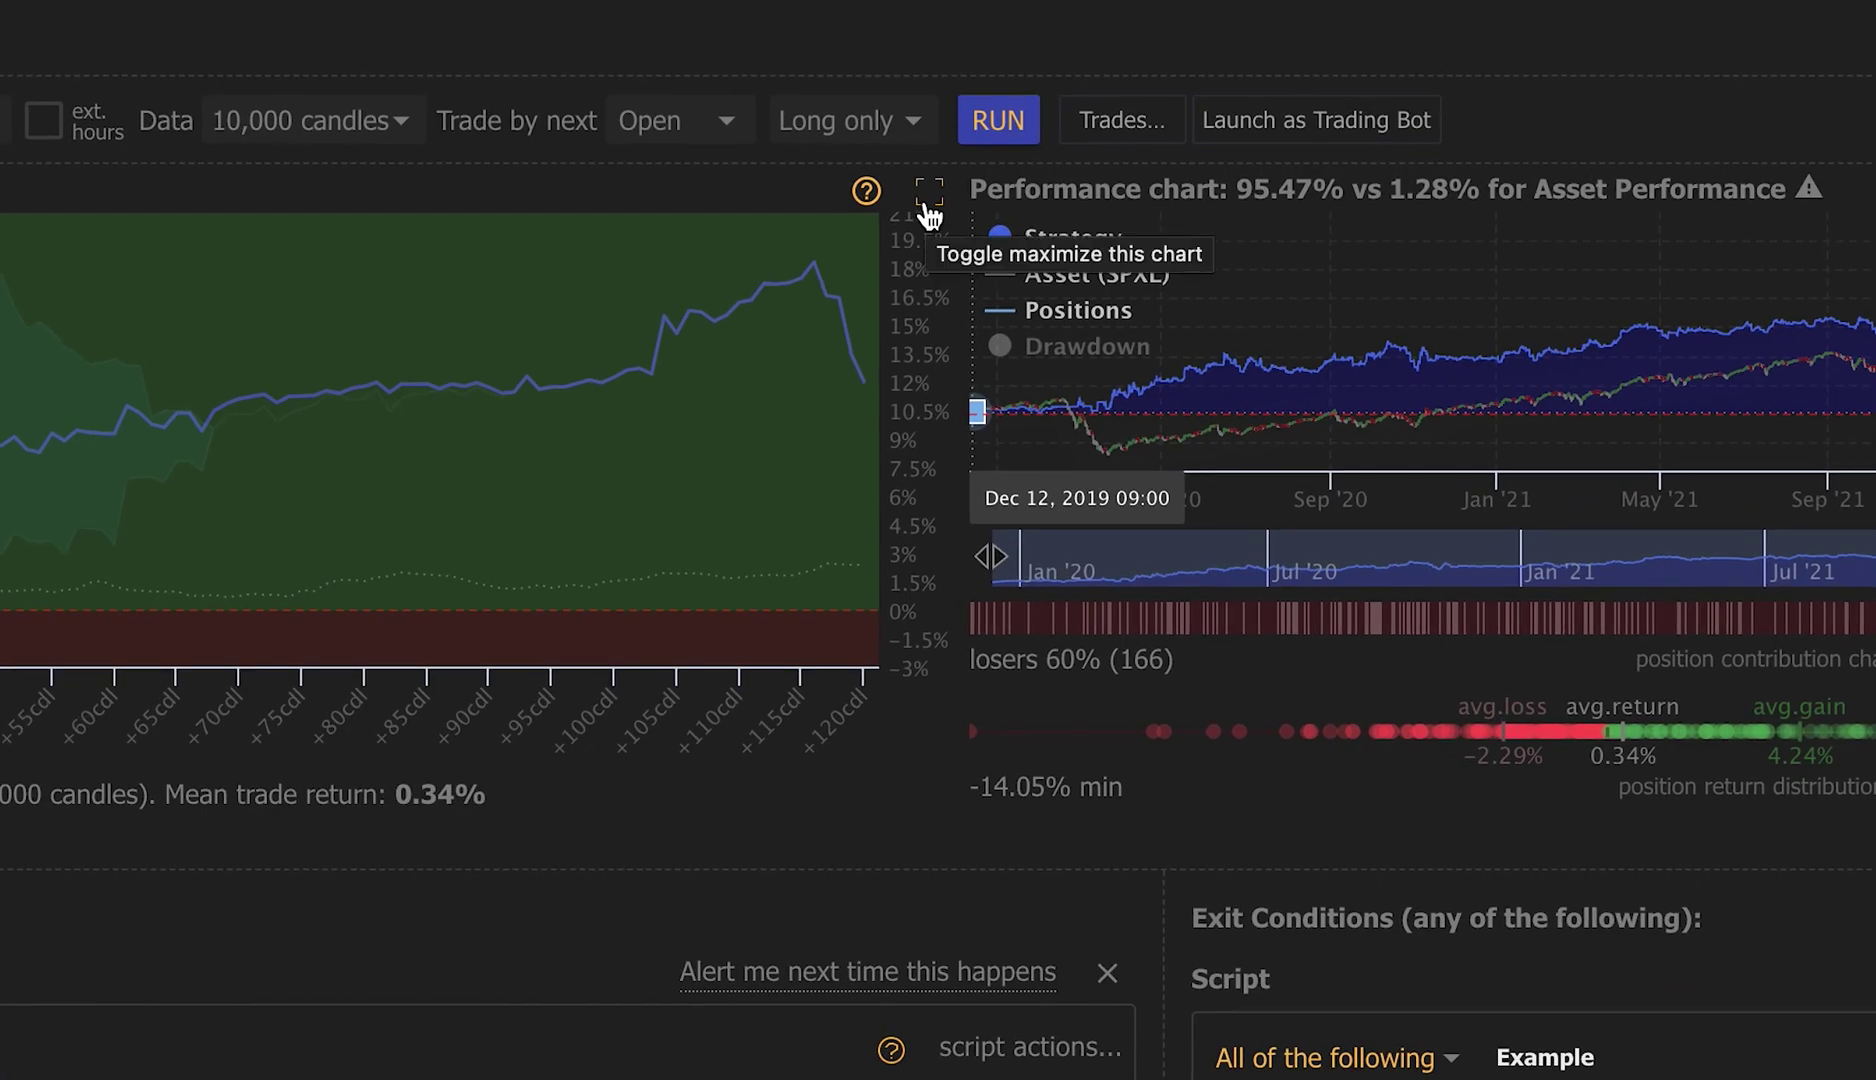
# - Maximize the Price behavior explorer and show '# Of winning positions' and '# Of losing positions'
pyautogui.click(929, 212)
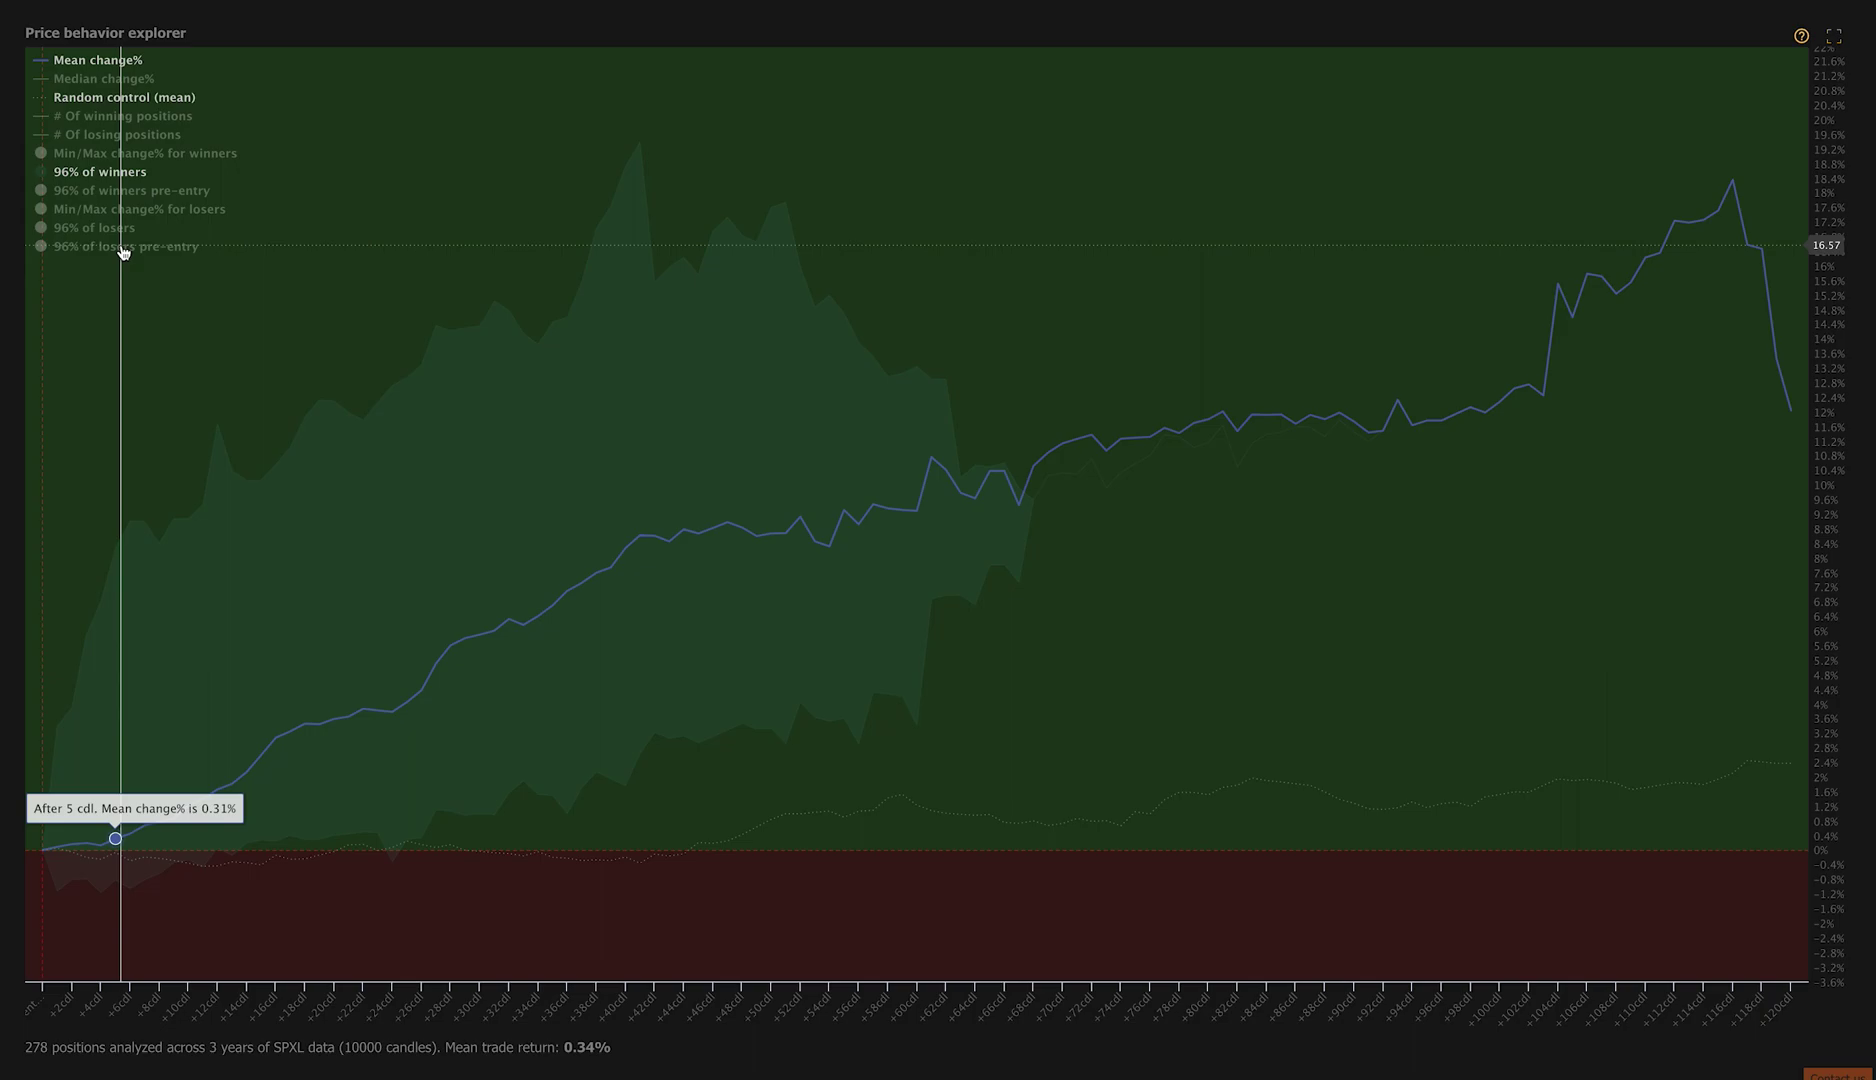
pyautogui.click(166, 117)
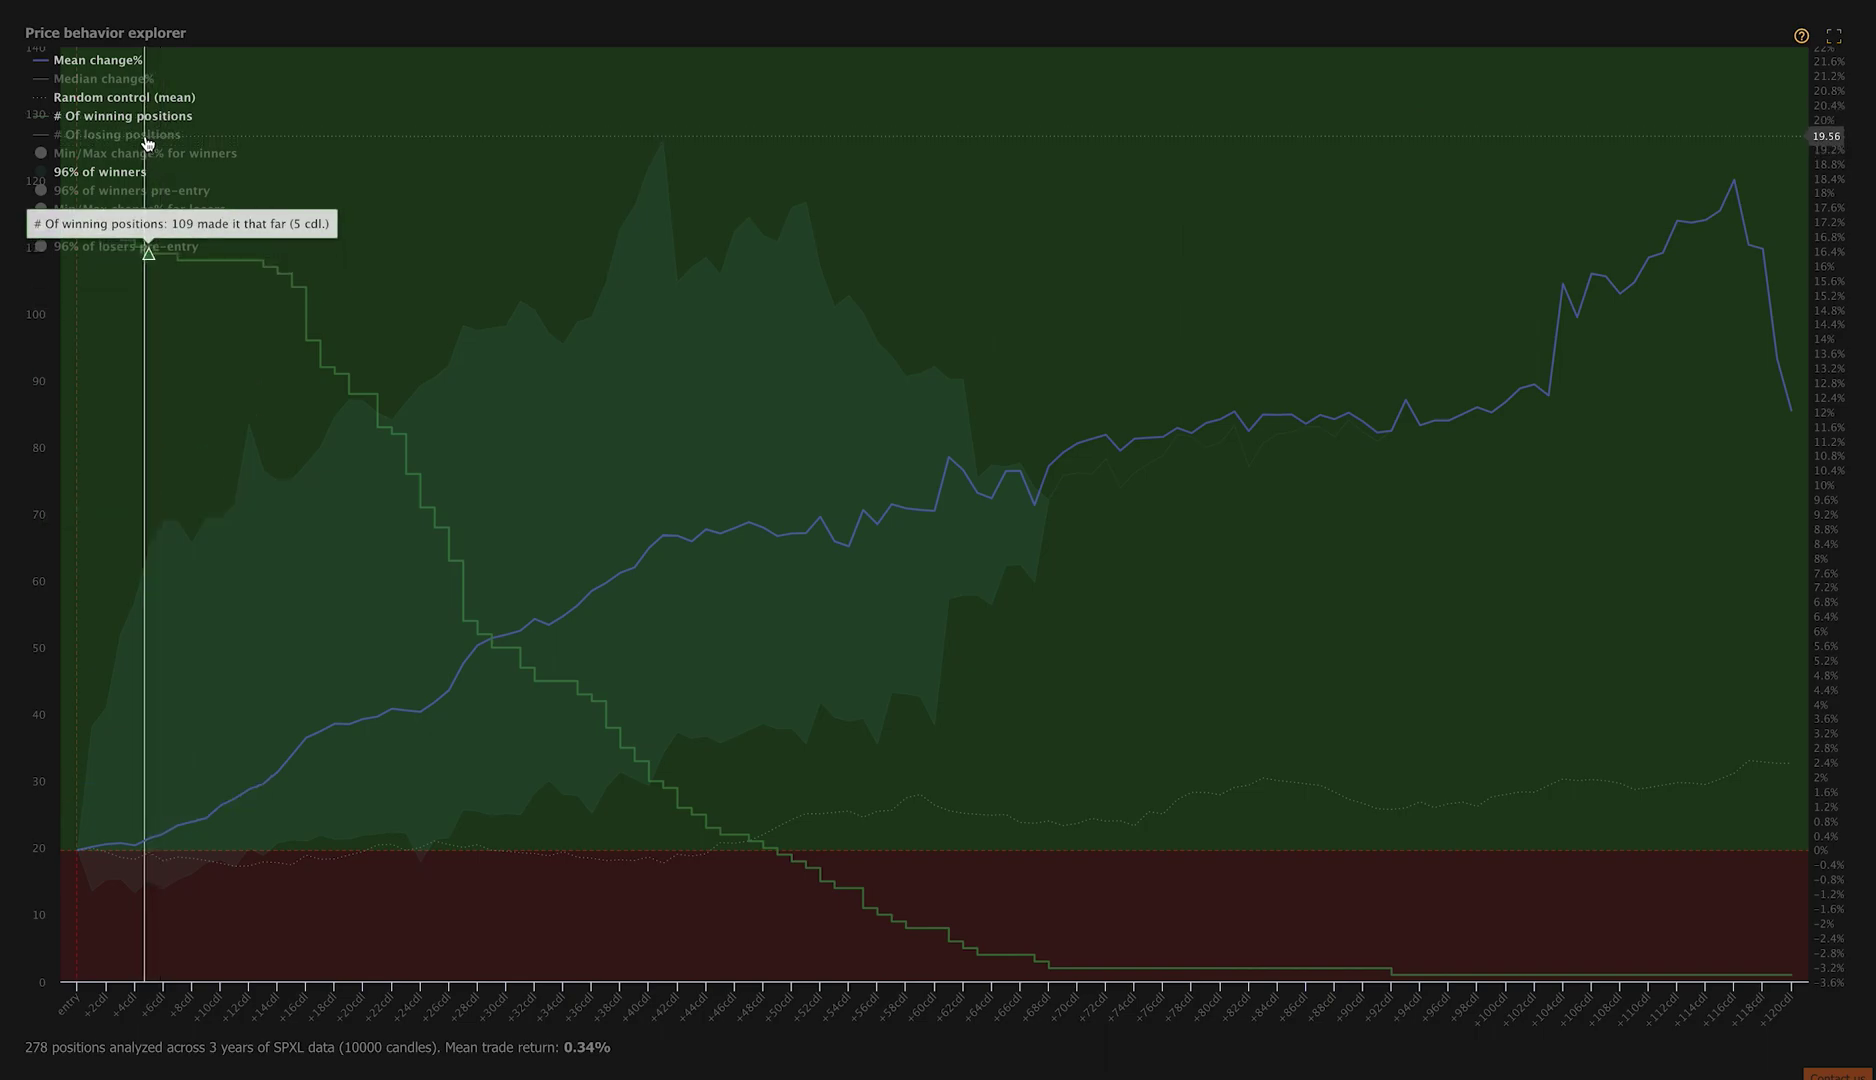
pyautogui.click(146, 136)
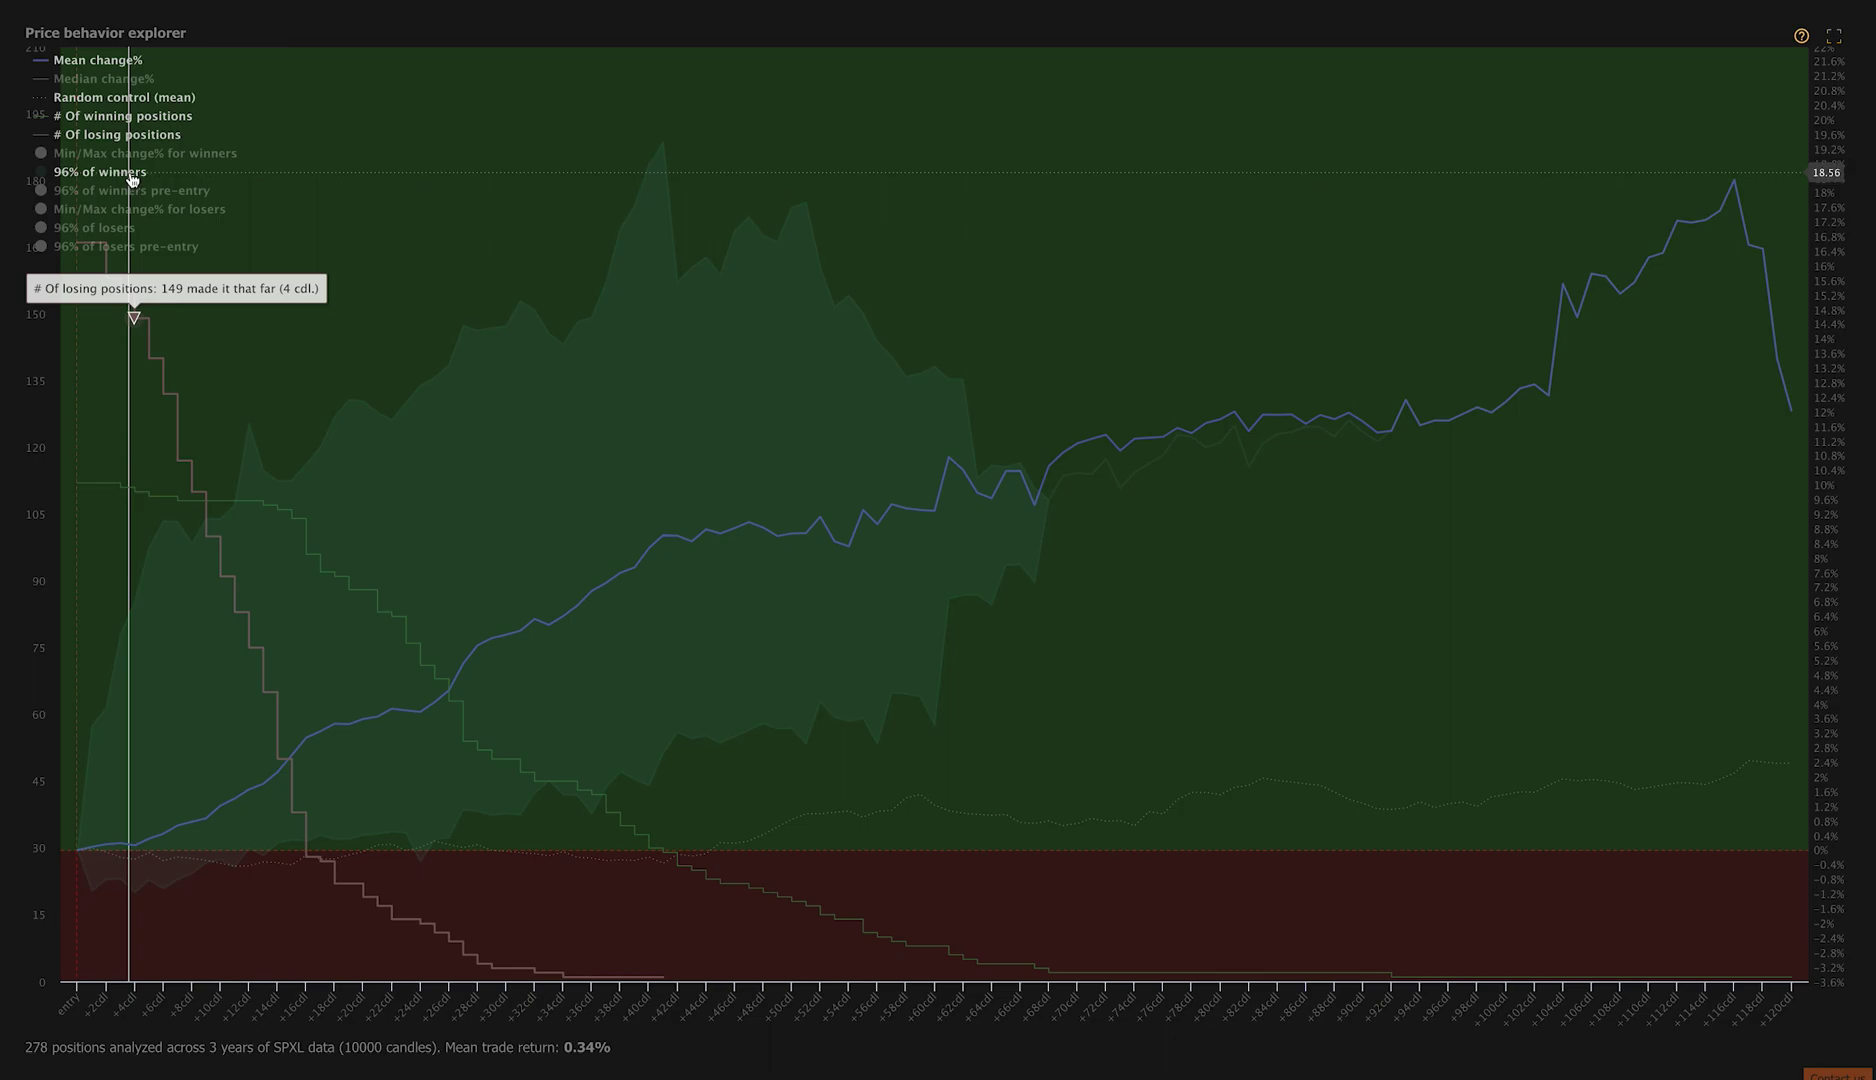
# - Show the '96% of losers' band, then close the enlarged explorer
pyautogui.click(121, 229)
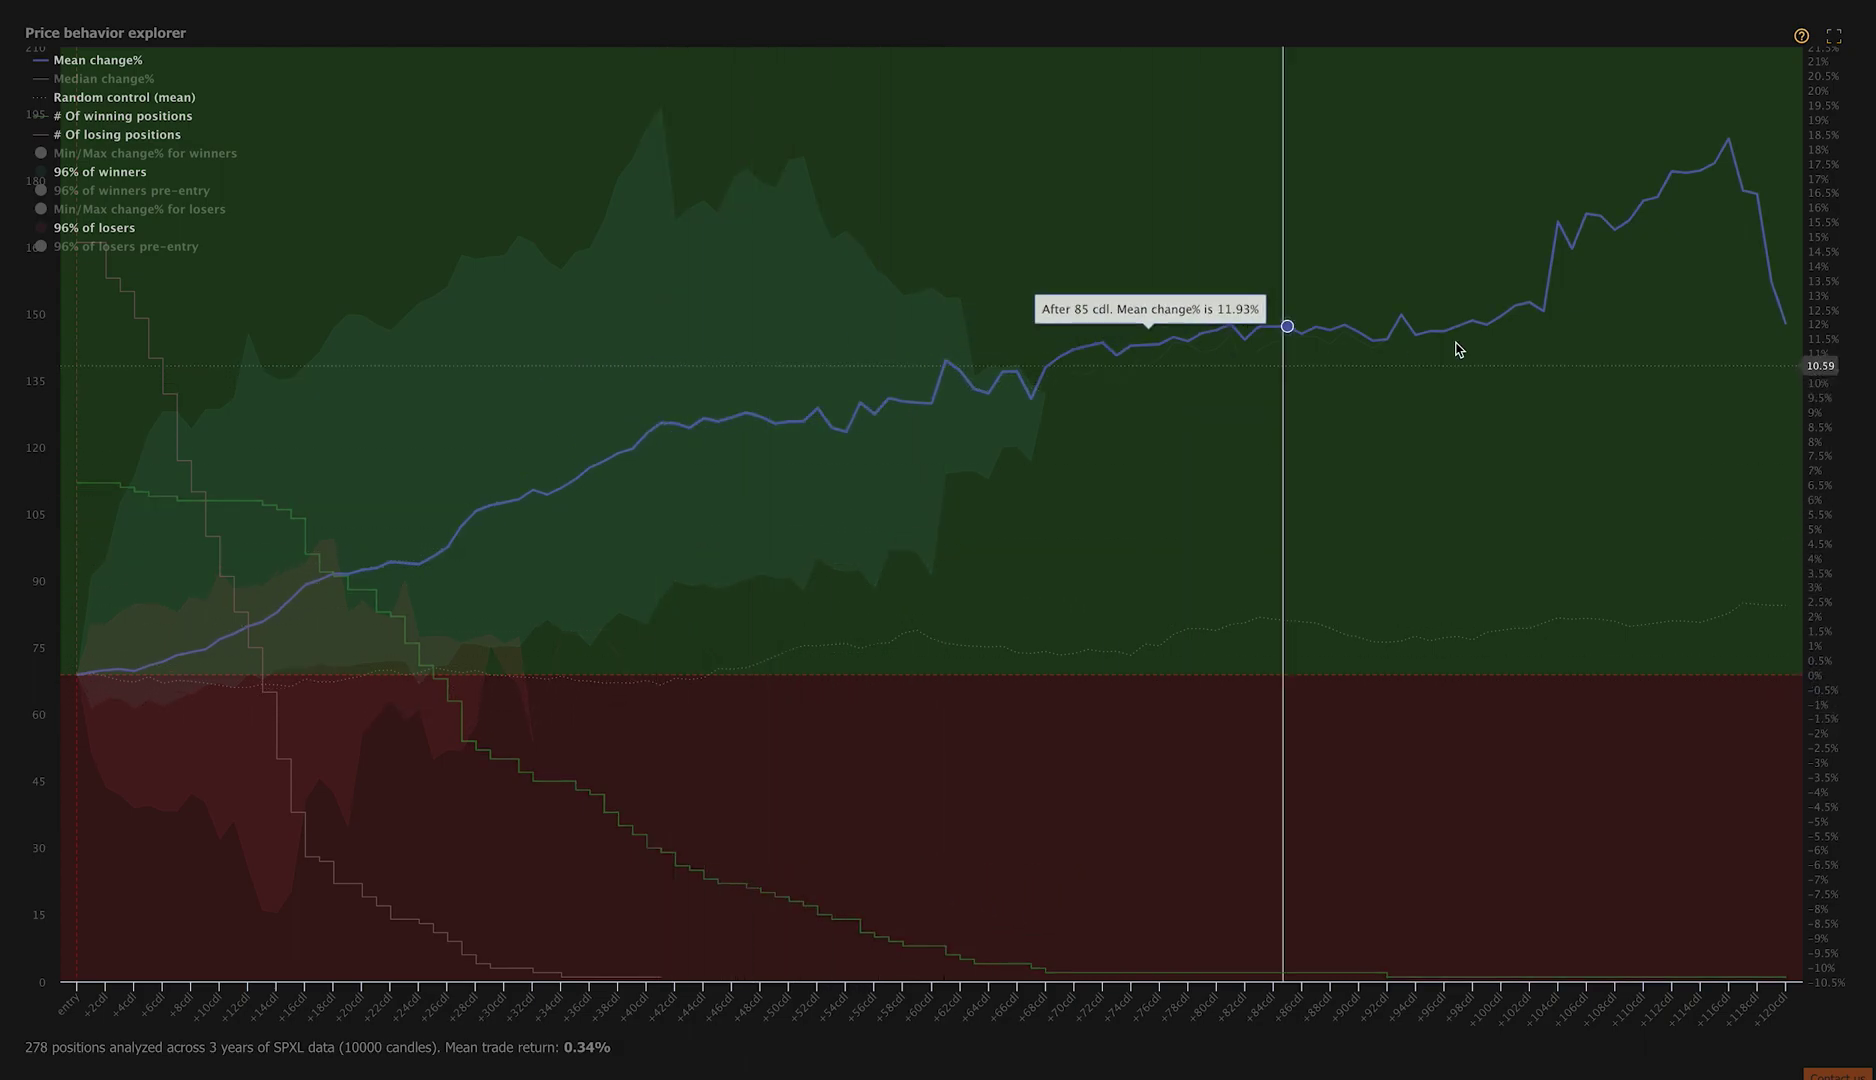
pyautogui.click(1836, 37)
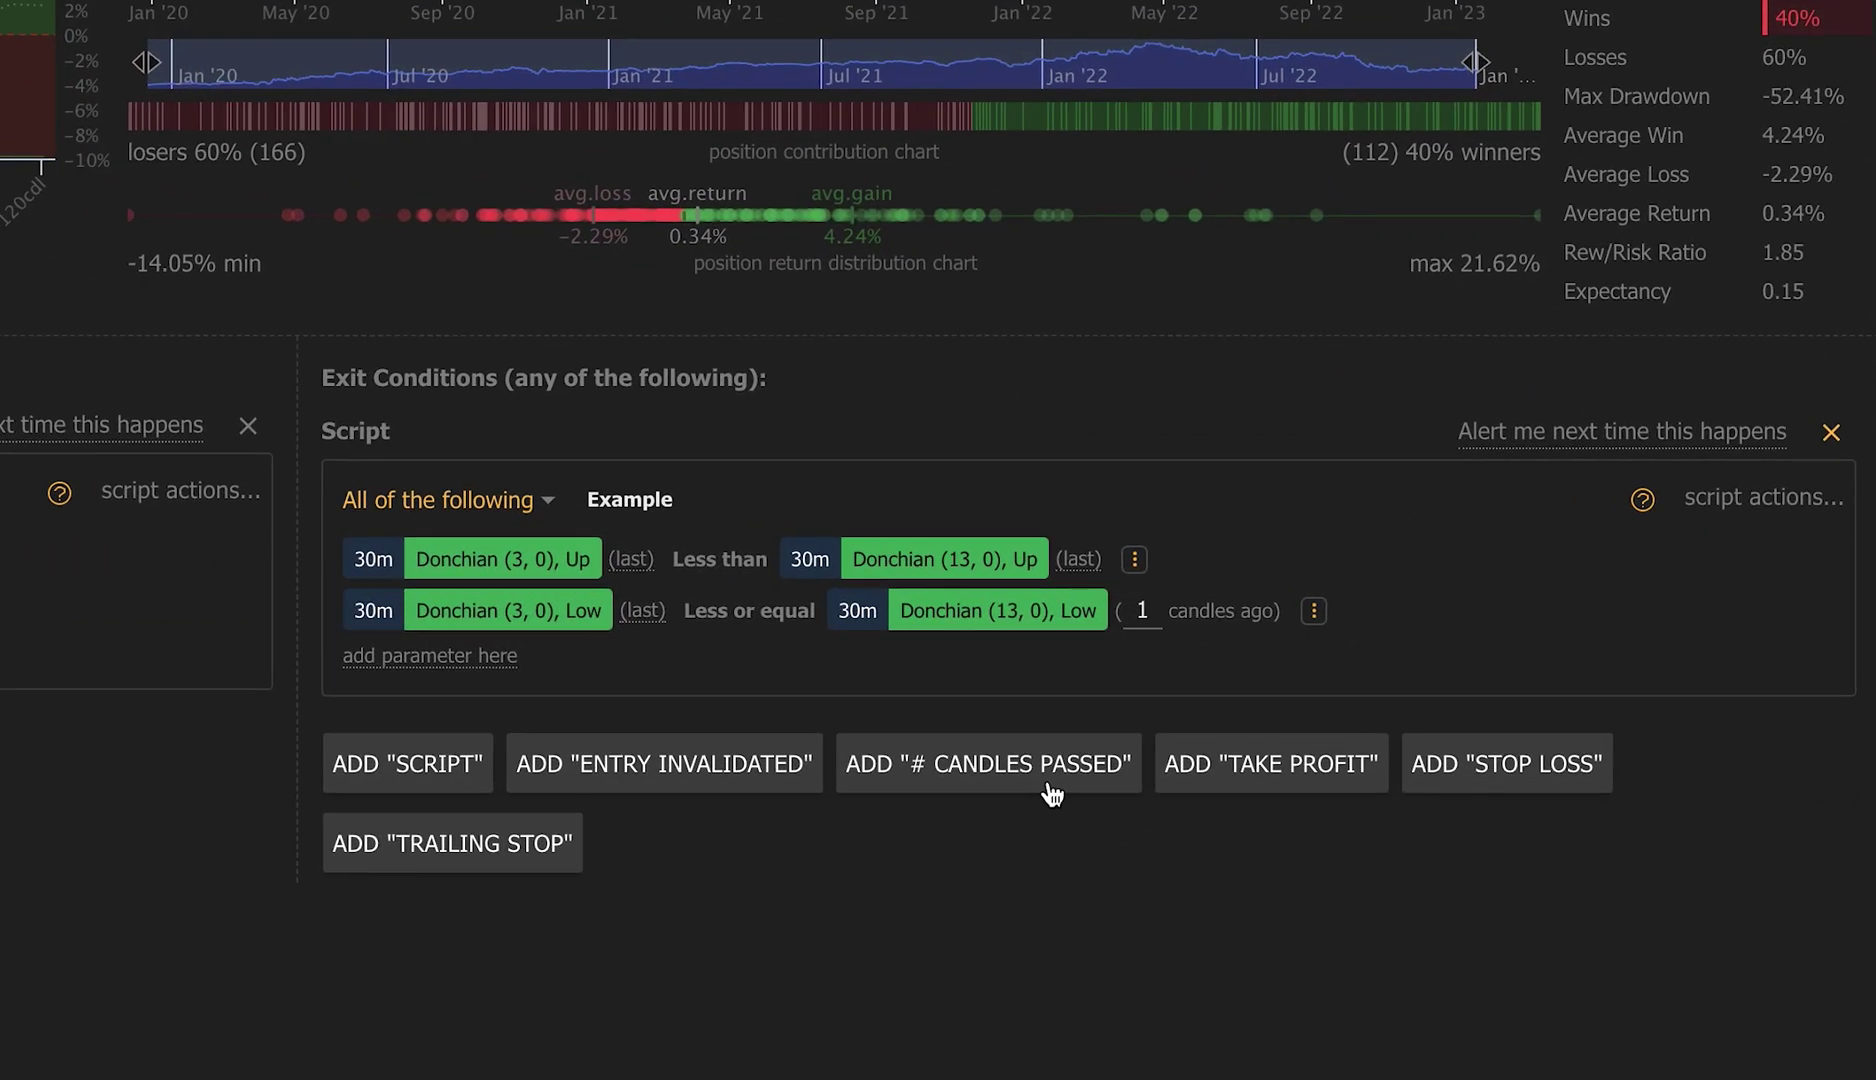
# - Add a '# Candles Passed' exit condition that exits after 30 candles
pyautogui.click(1052, 793)
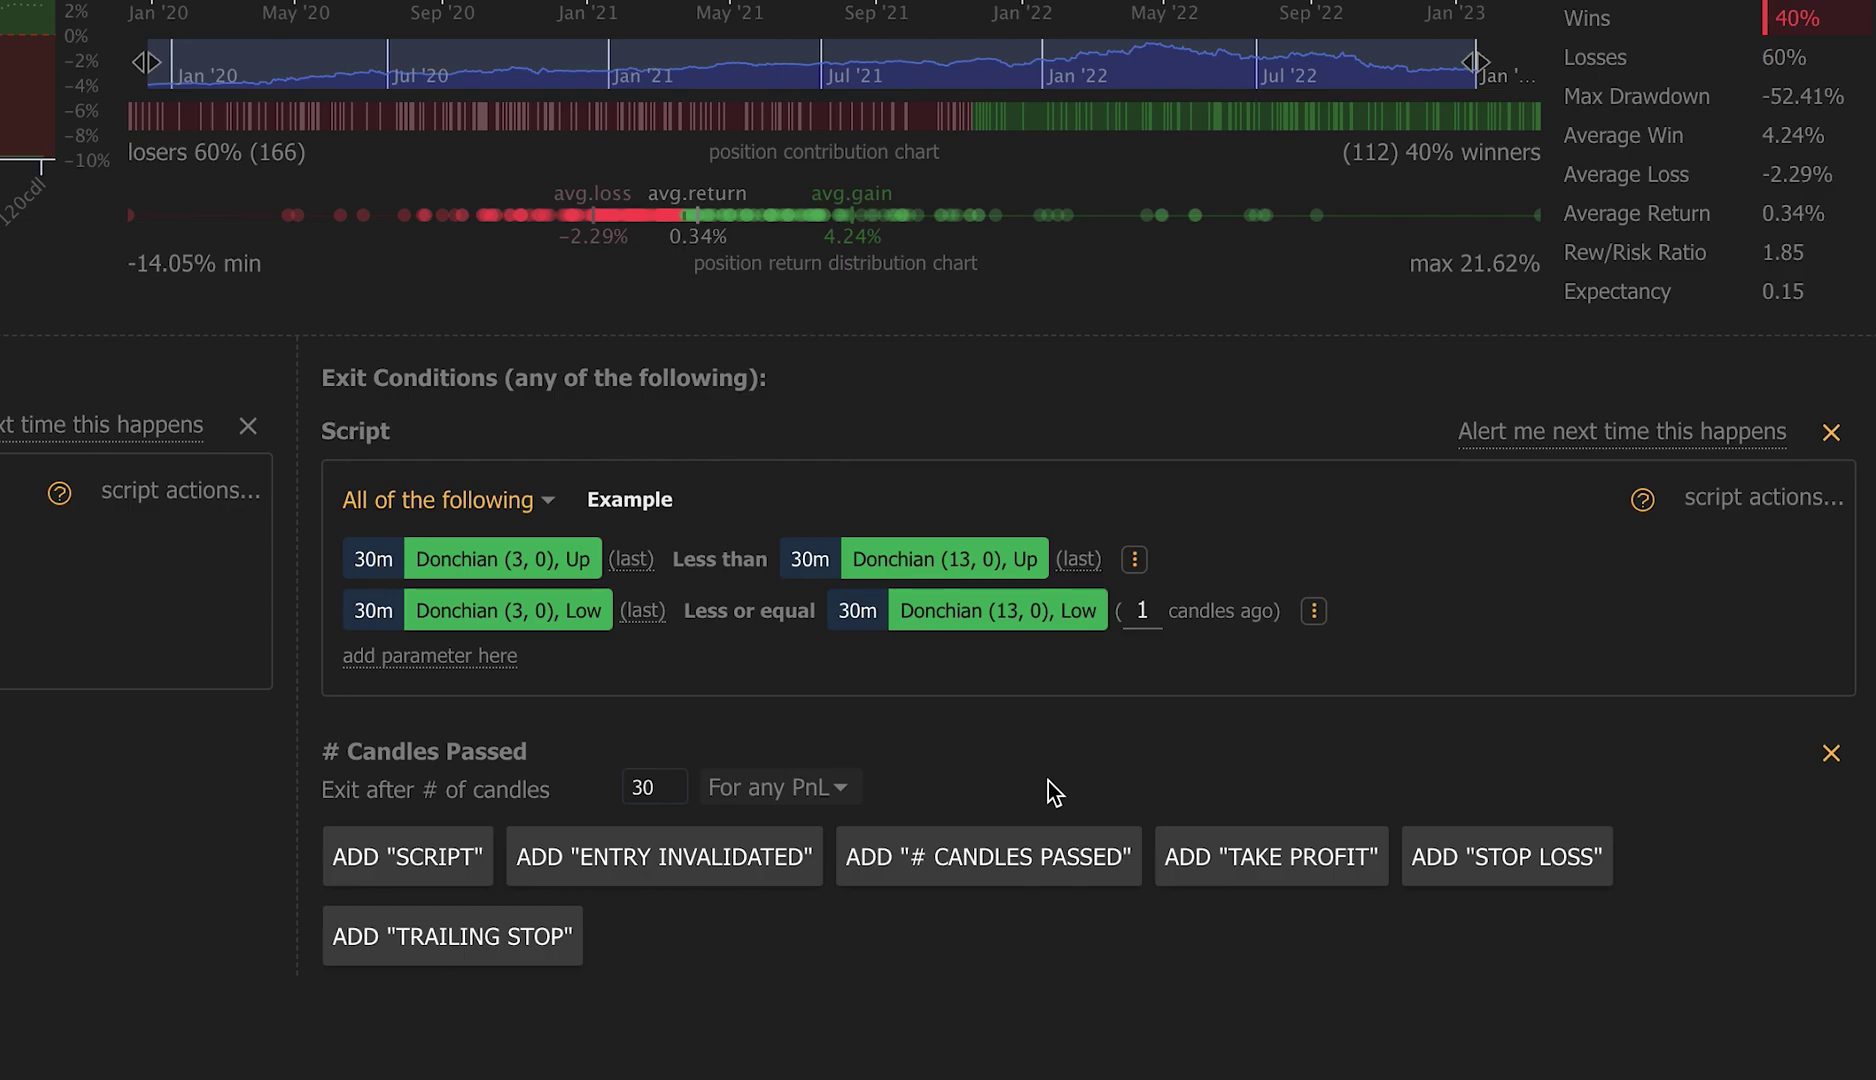
# - Add a second candles-passed exit and set the first to 10 candles when PnL is below 1%
pyautogui.click(1024, 878)
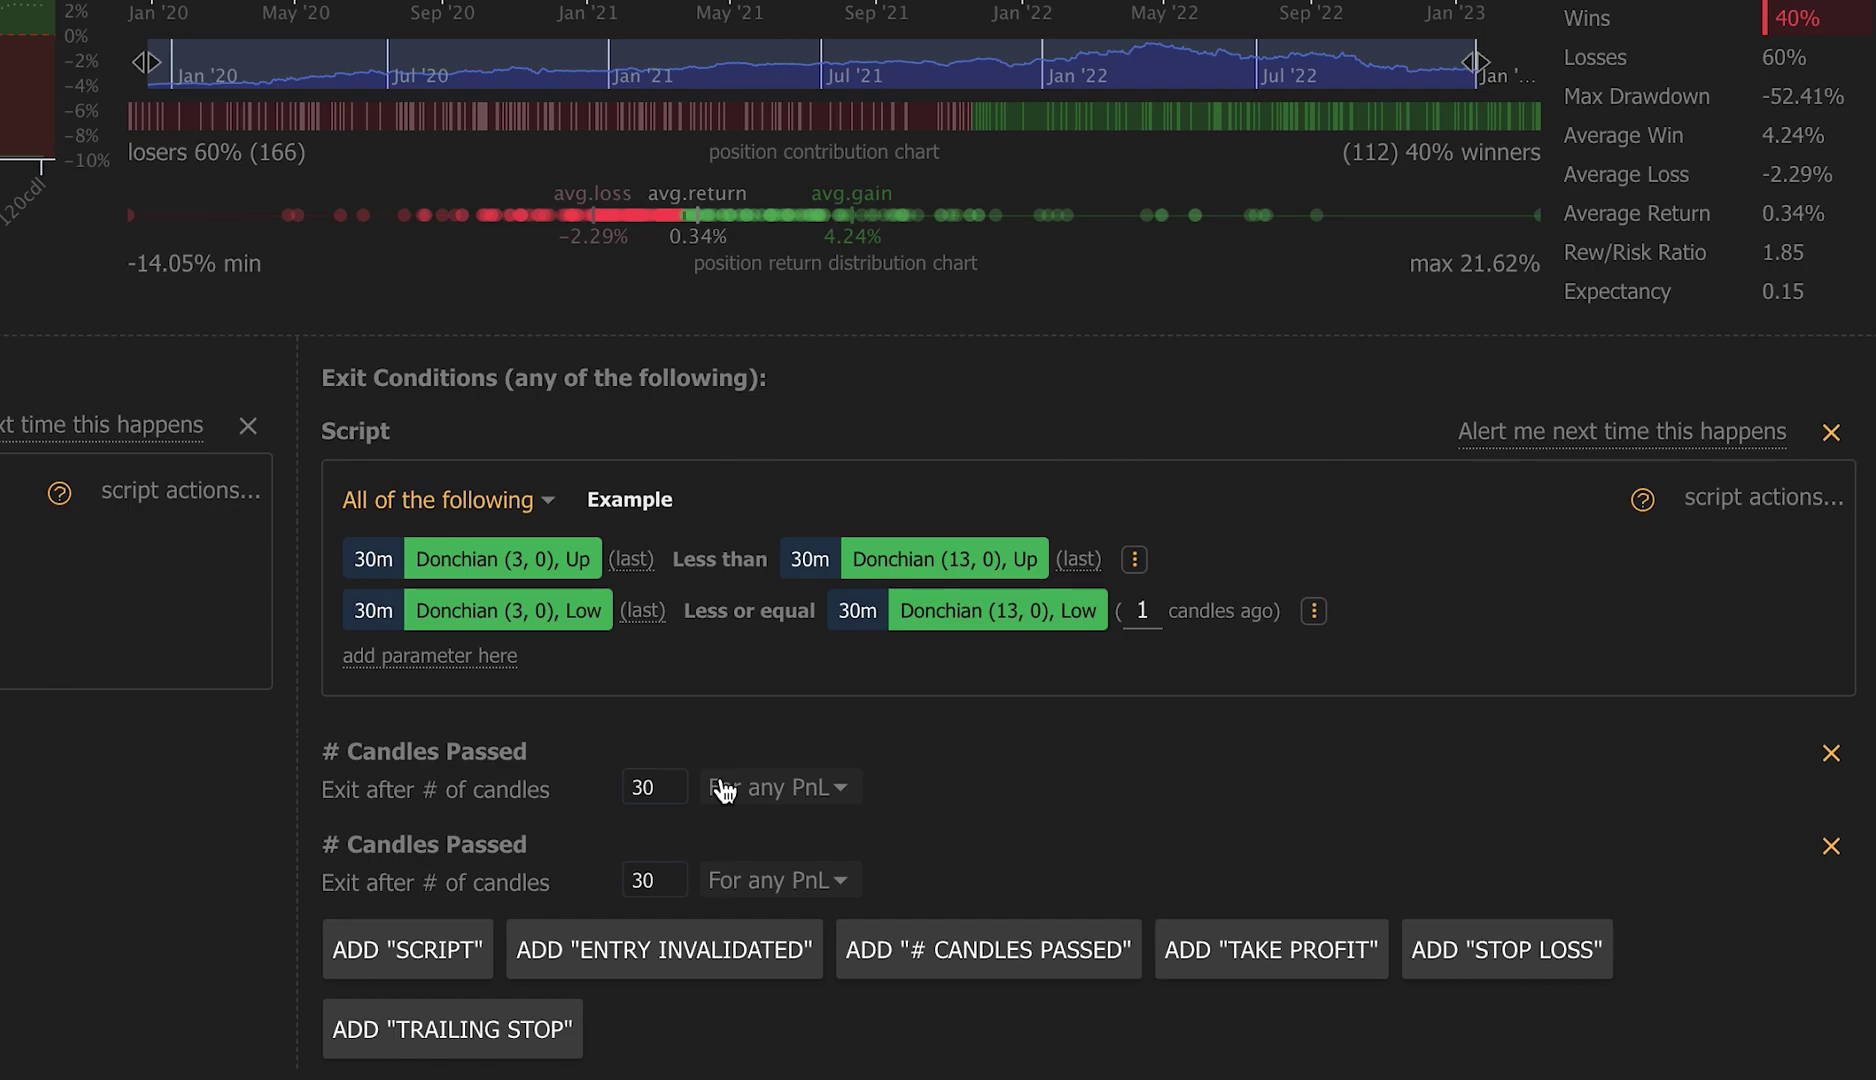
pyautogui.doubleClick(640, 787)
pyautogui.write('10')
pyautogui.click(752, 795)
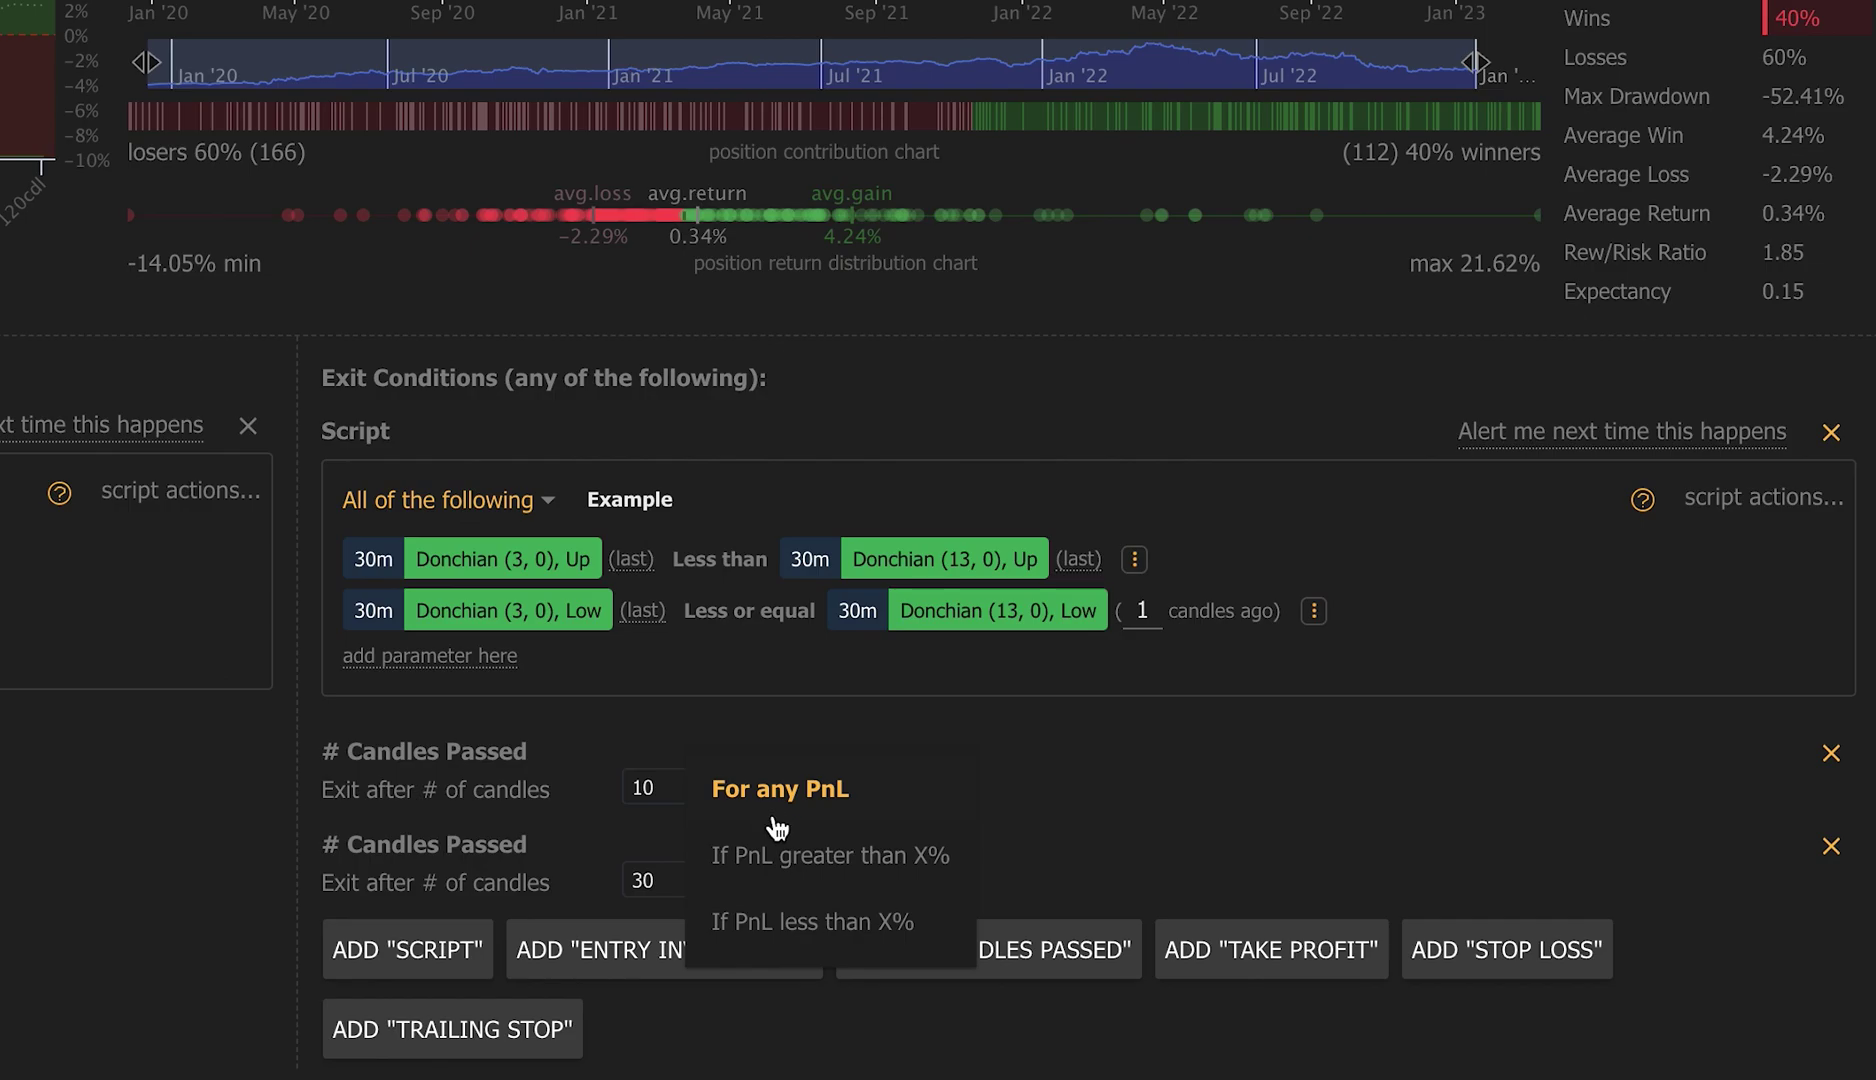
pyautogui.click(812, 922)
pyautogui.doubleClick(1005, 783)
pyautogui.write('1')
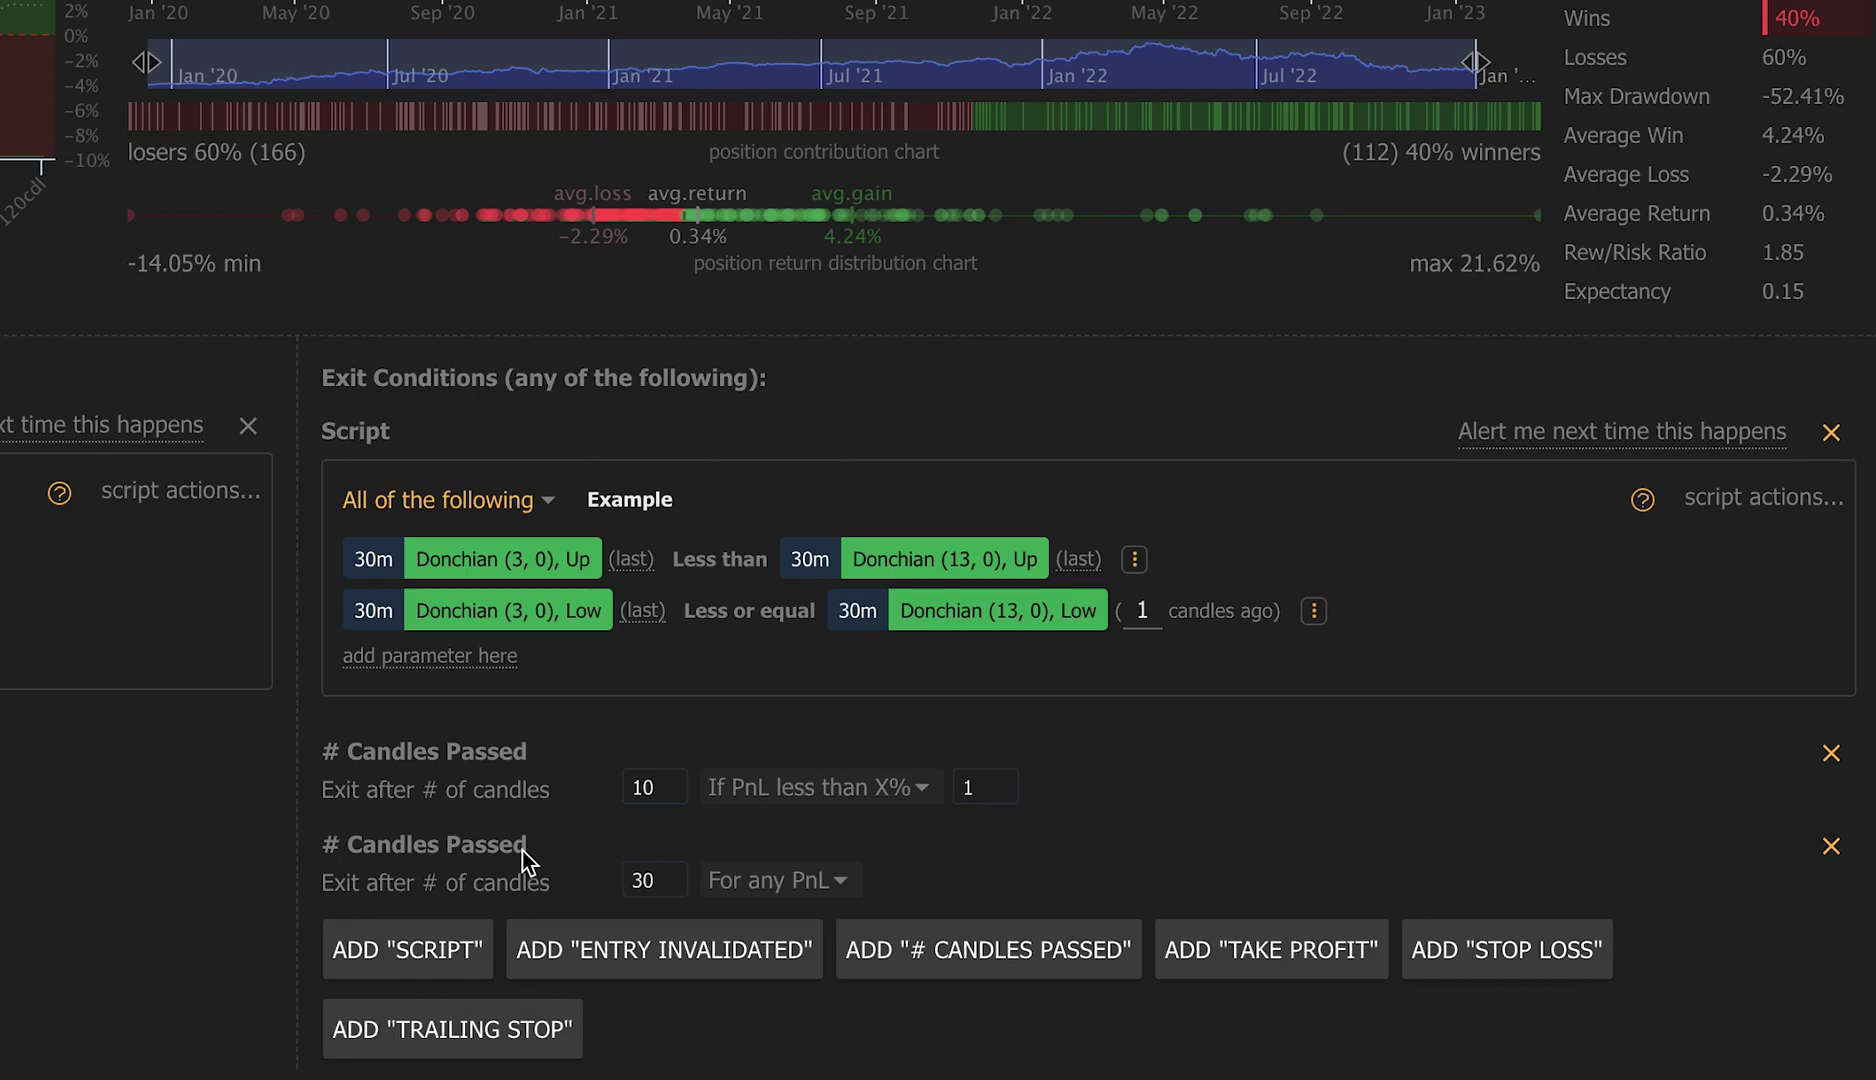
pyautogui.click(808, 900)
# - Set the 30-candle exit to 'If PnL greater than X%' with 10%, then enlarge the explorer
pyautogui.click(835, 955)
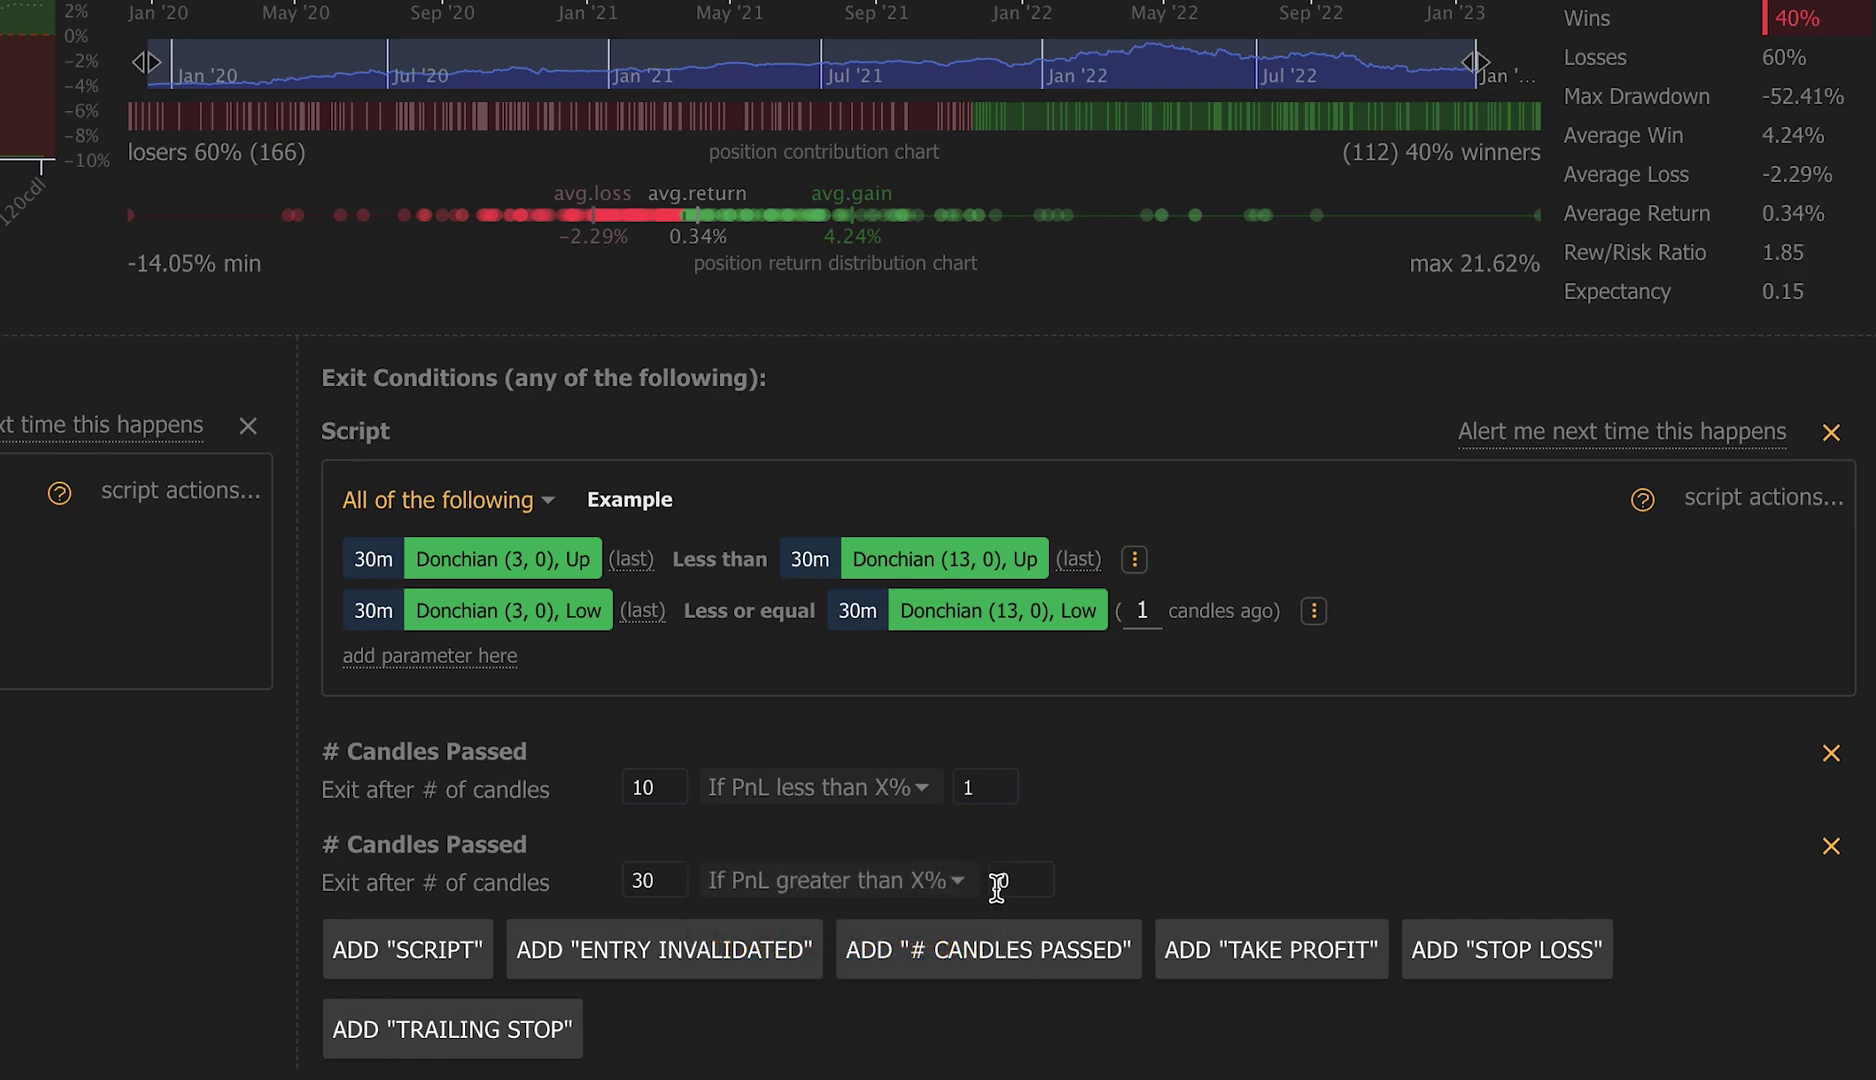
pyautogui.doubleClick(1031, 880)
pyautogui.write('10')
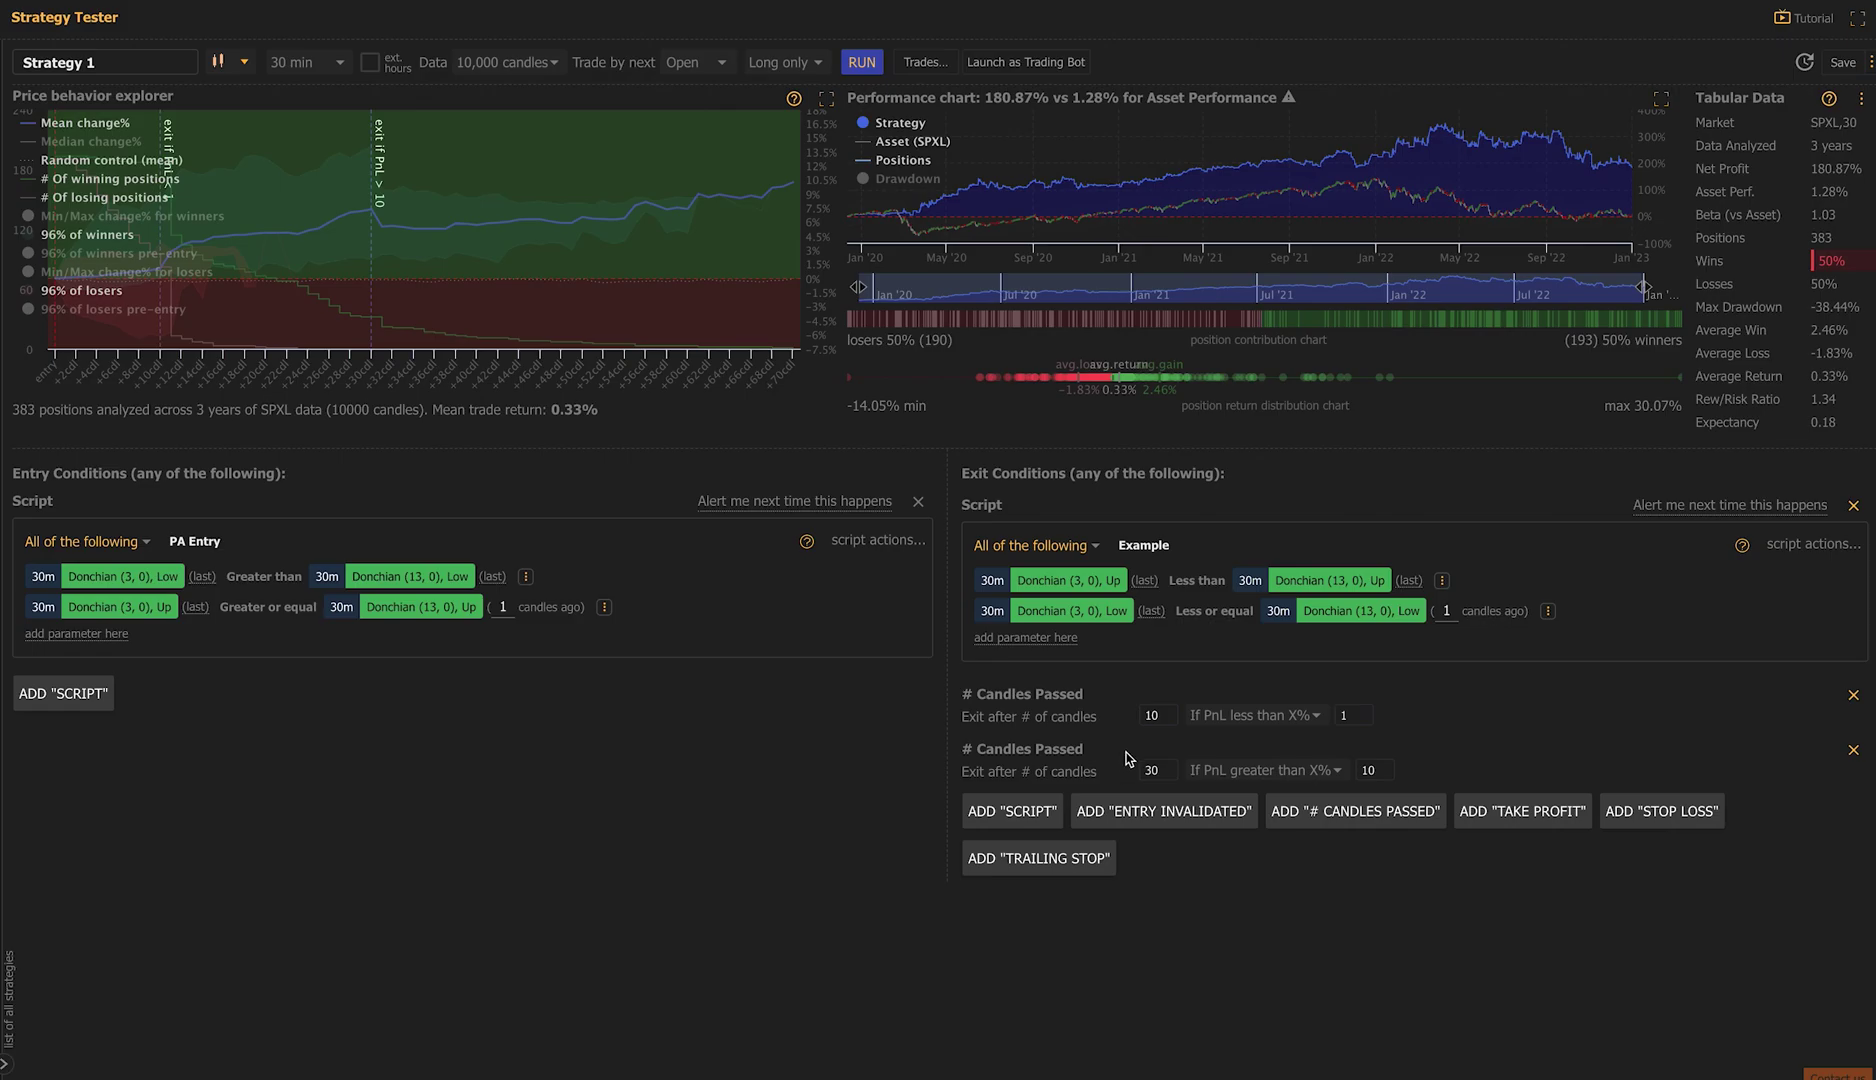
pyautogui.click(826, 98)
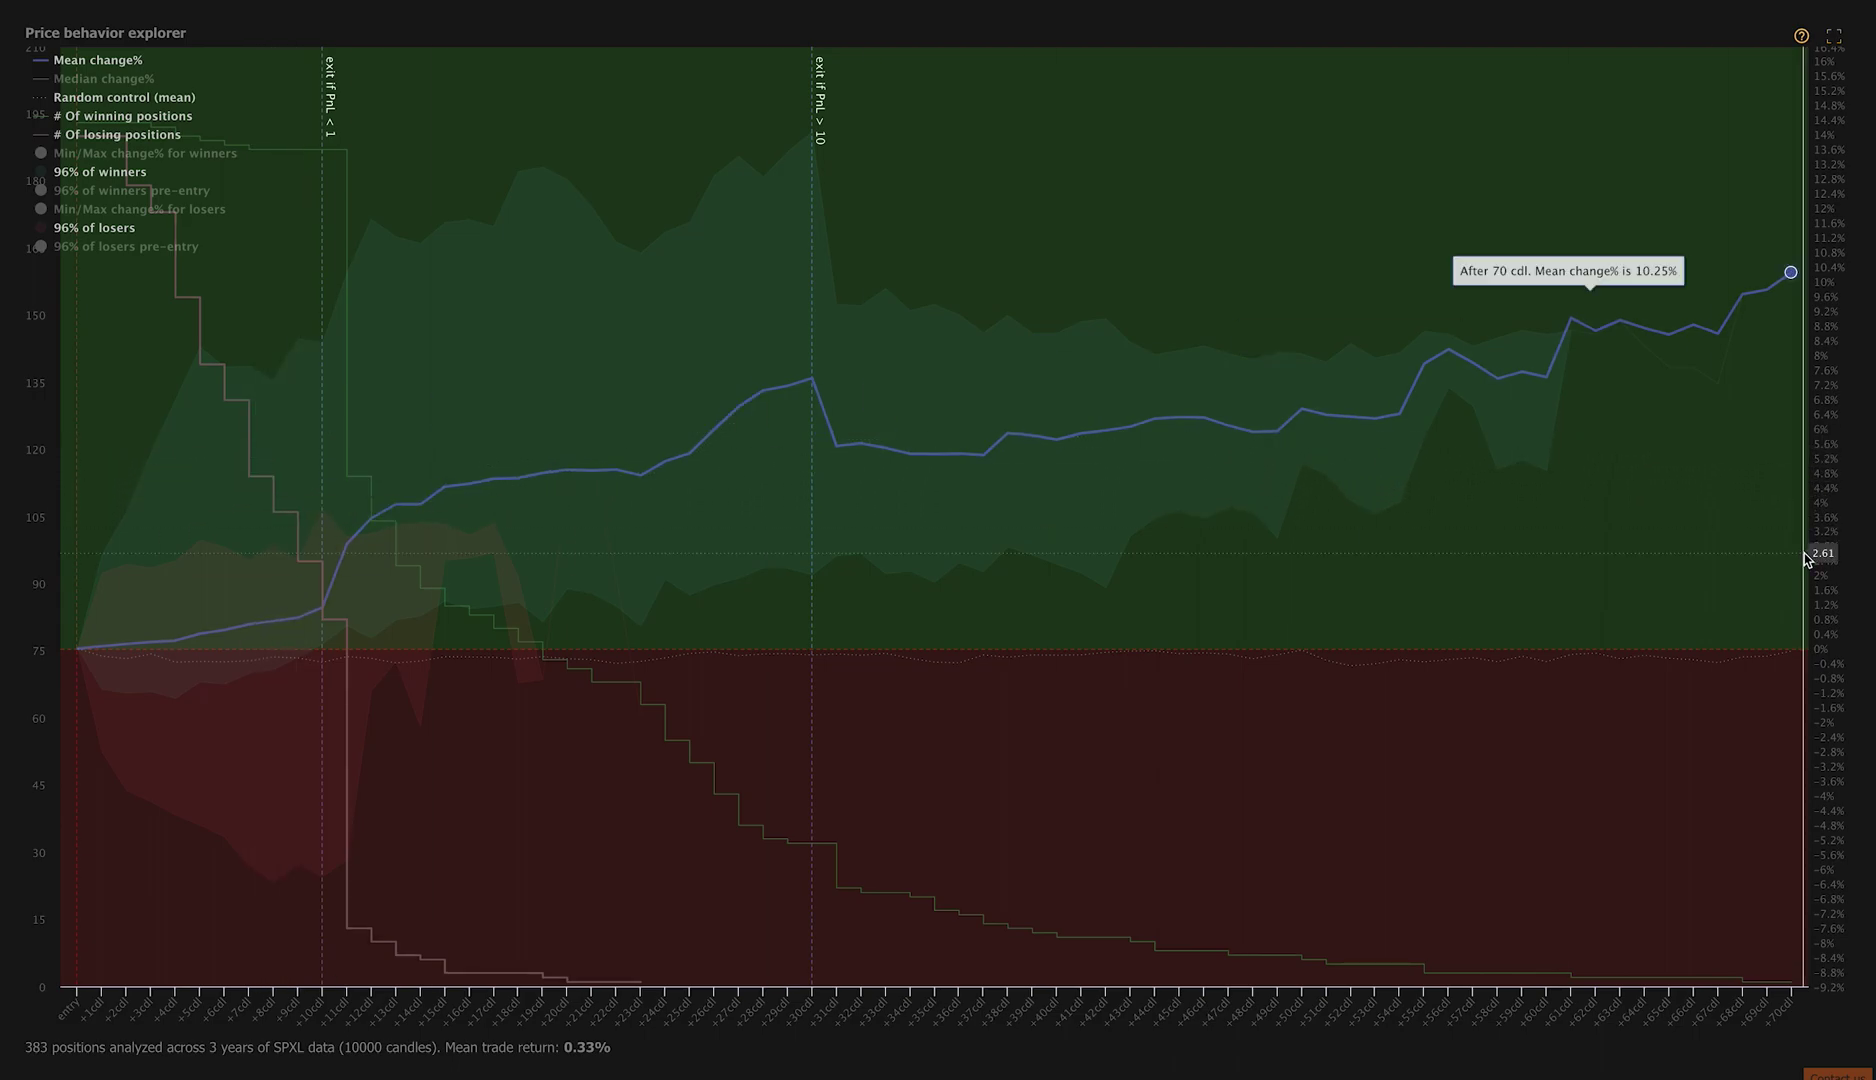
# - Change the first exit to 7 candles and rerun the backtest, giving 108.64% net profit
pyautogui.click(1836, 38)
pyautogui.doubleClick(1166, 712)
pyautogui.write('7')
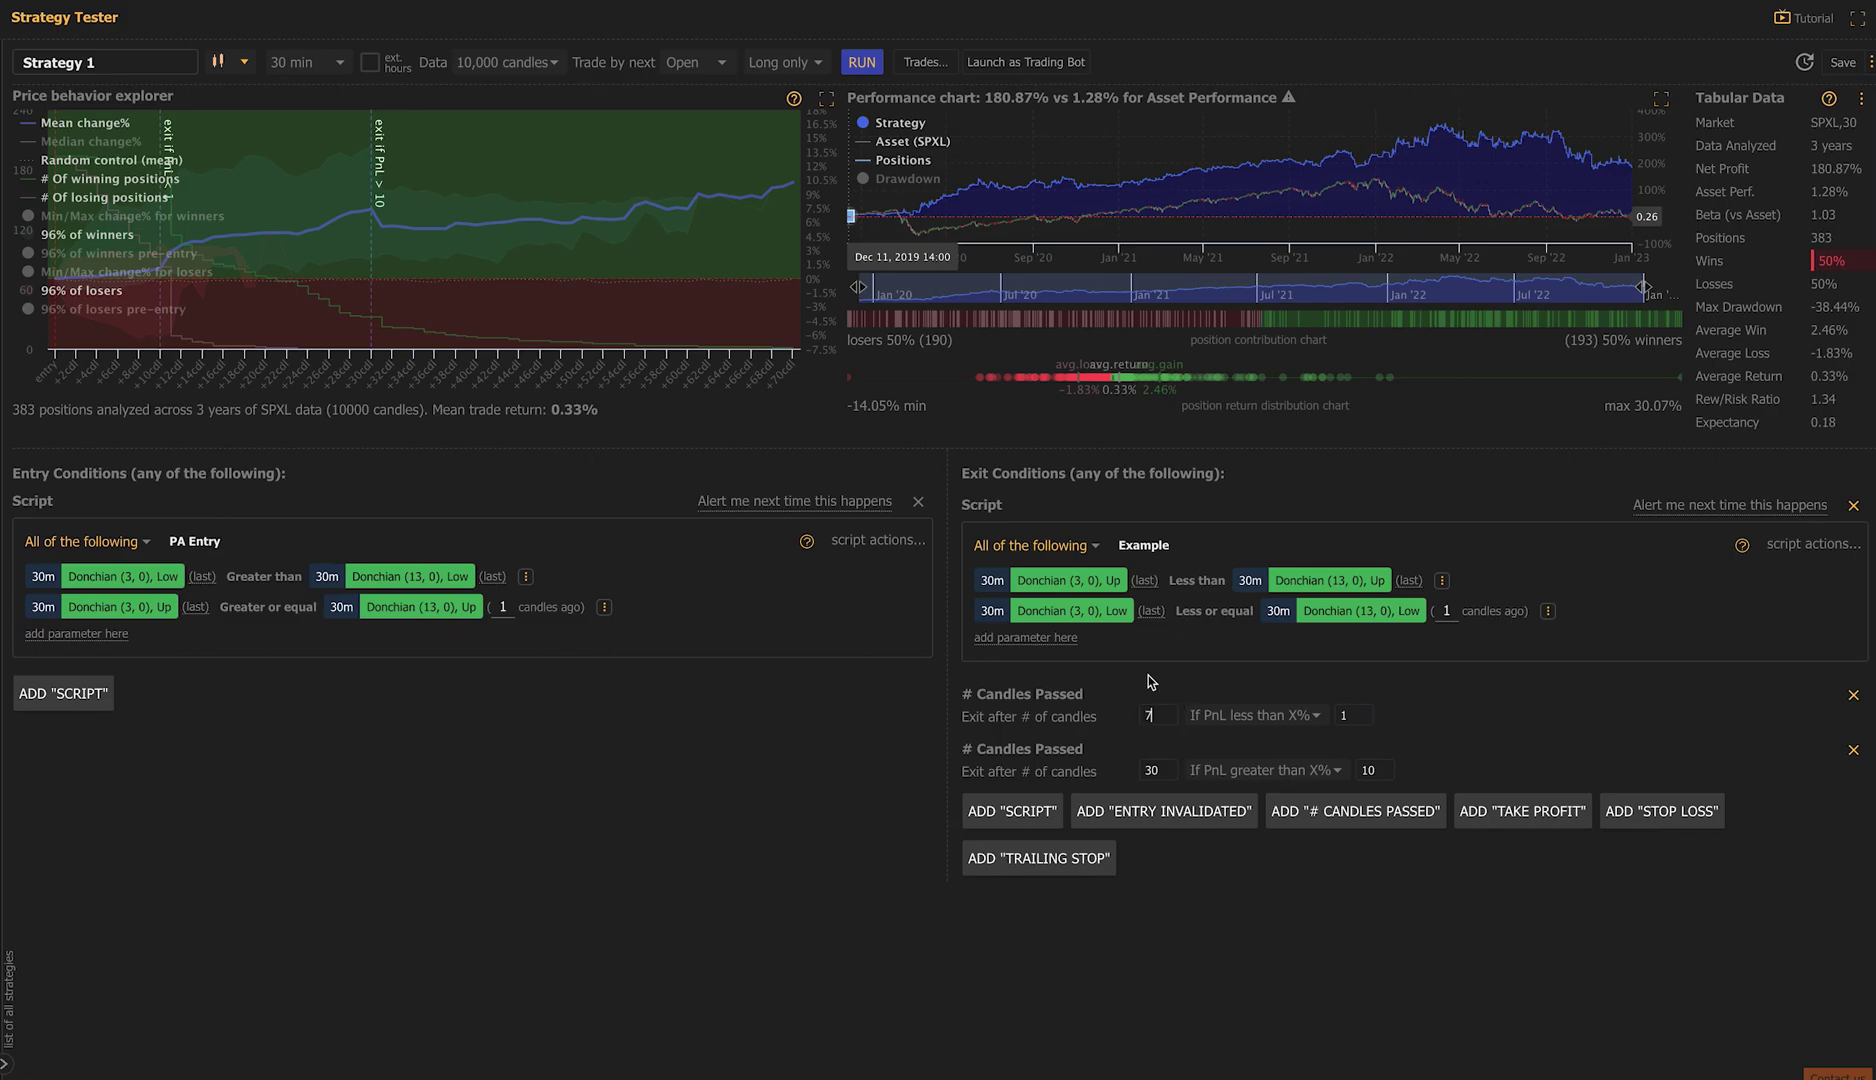
pyautogui.click(860, 62)
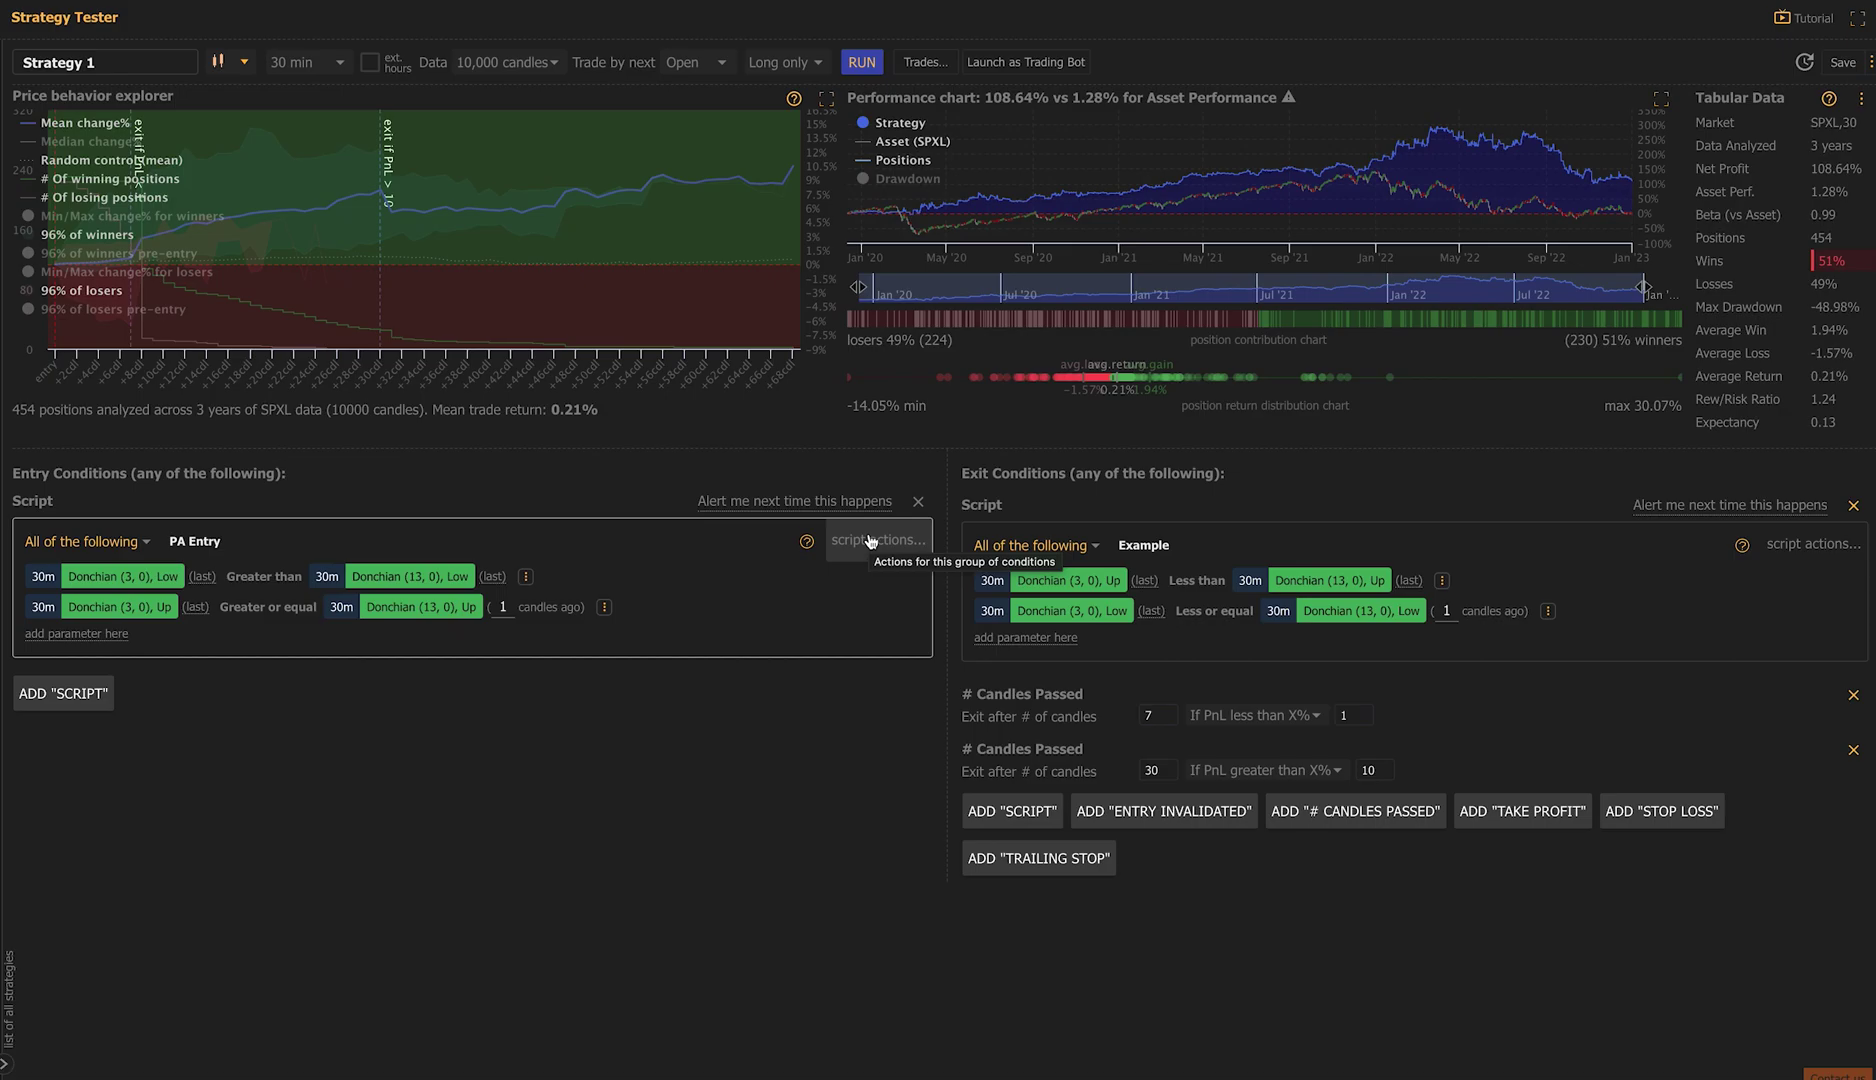
# - Change the first exit's candle count from 7 back to 10
pyautogui.click(1150, 714)
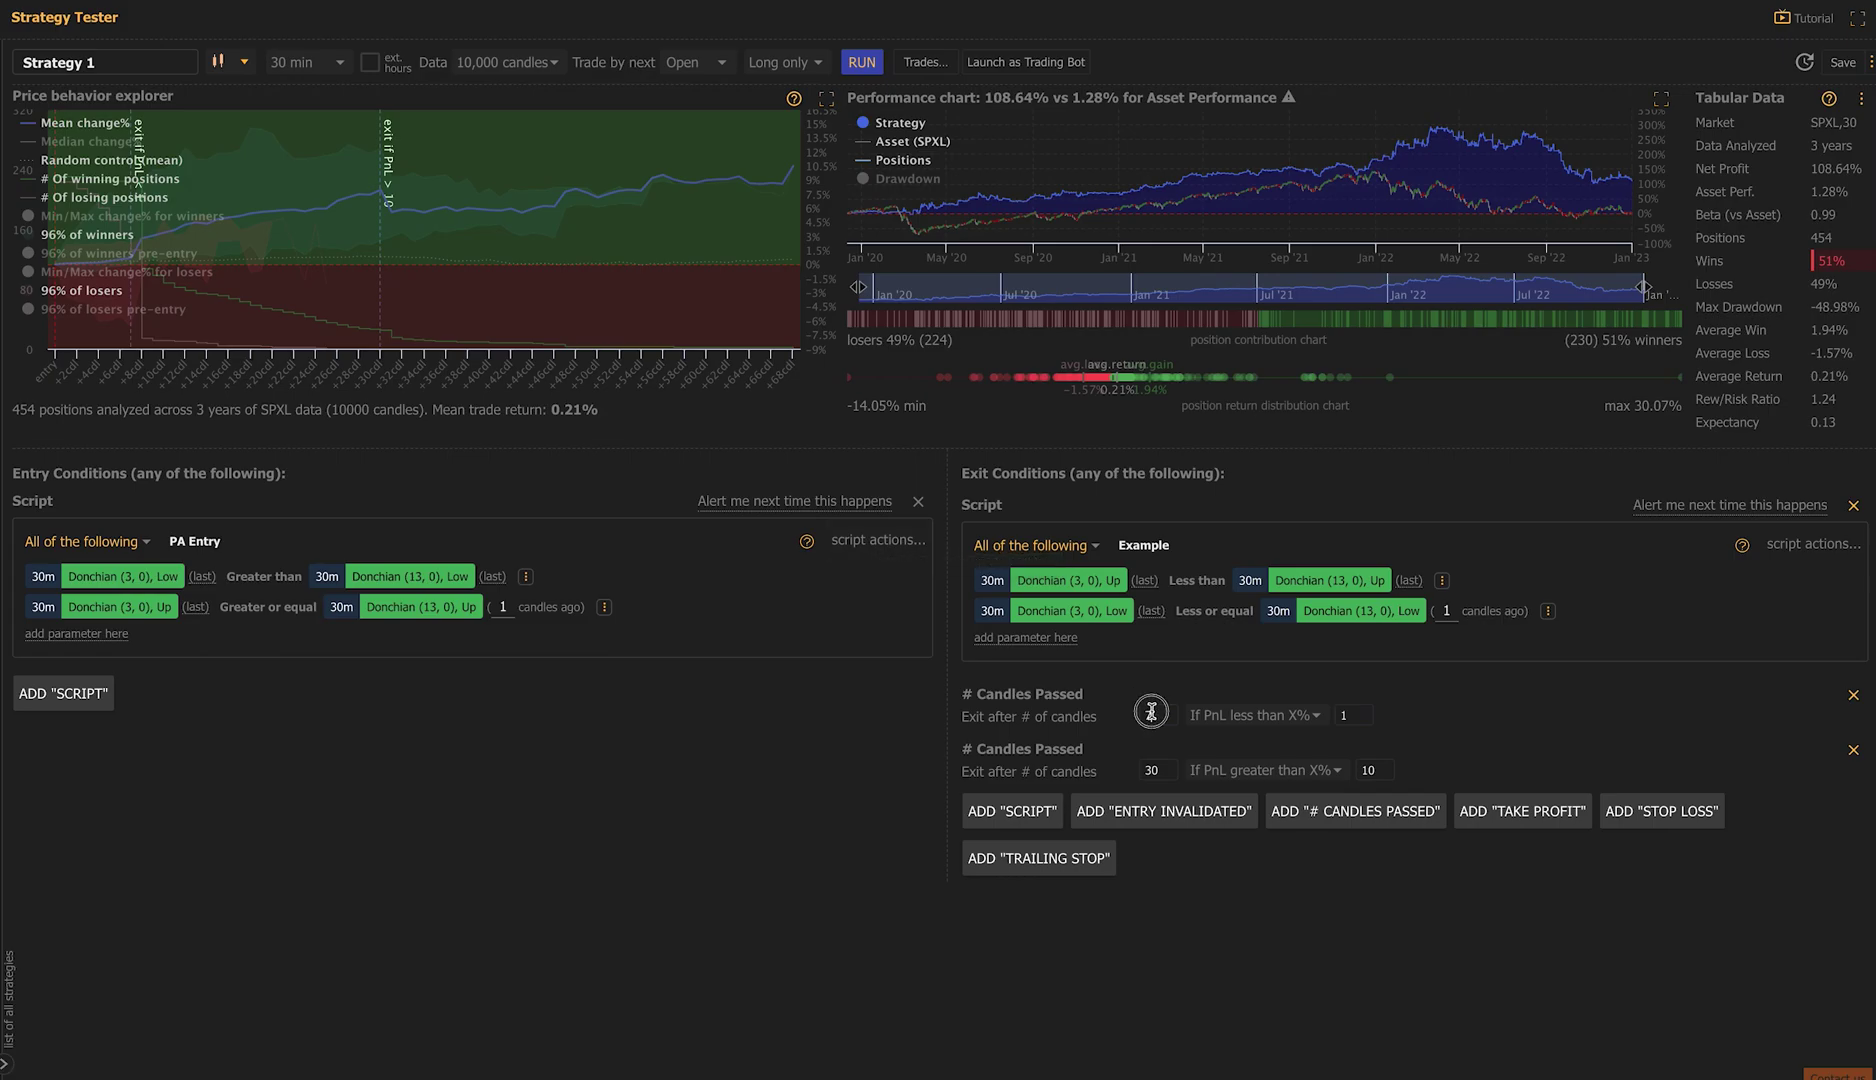
pyautogui.write('10')
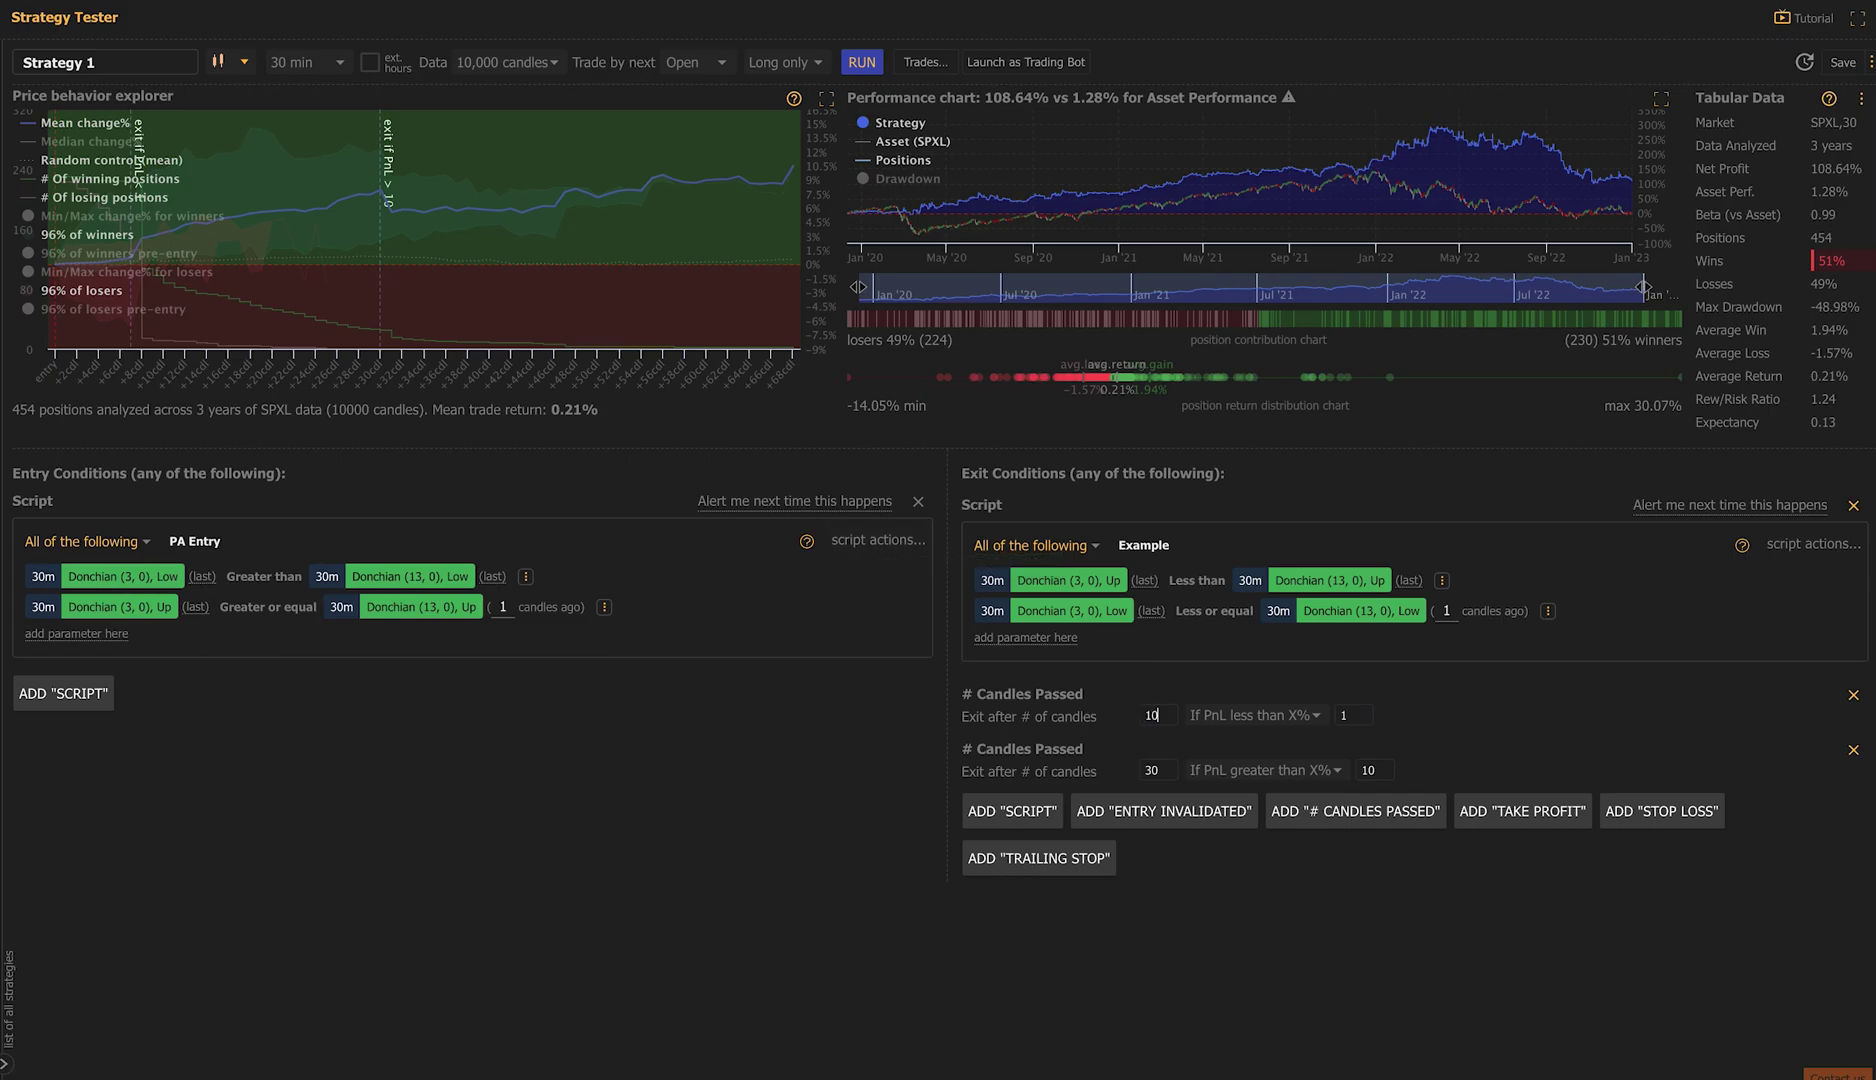